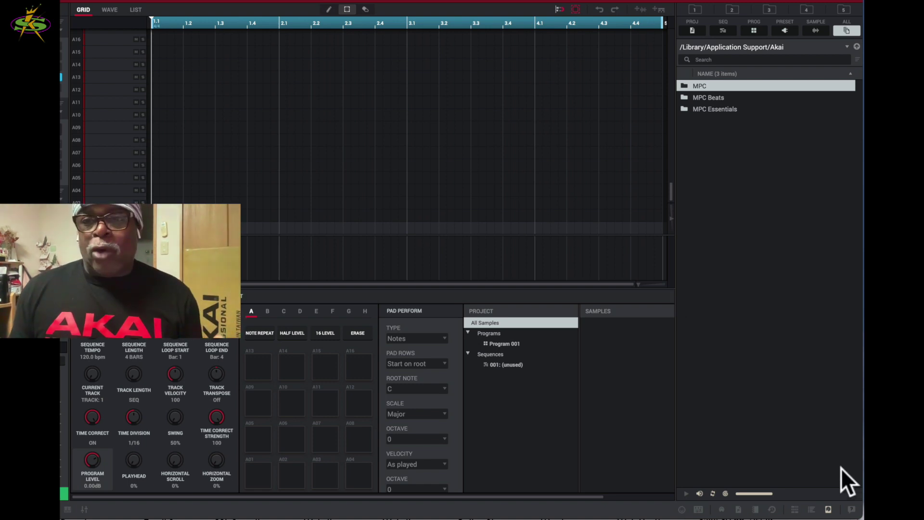
- Compare the expansion list, the Media Browser and the File Browser, finishing with the File Browser shown
left_click(828, 509)
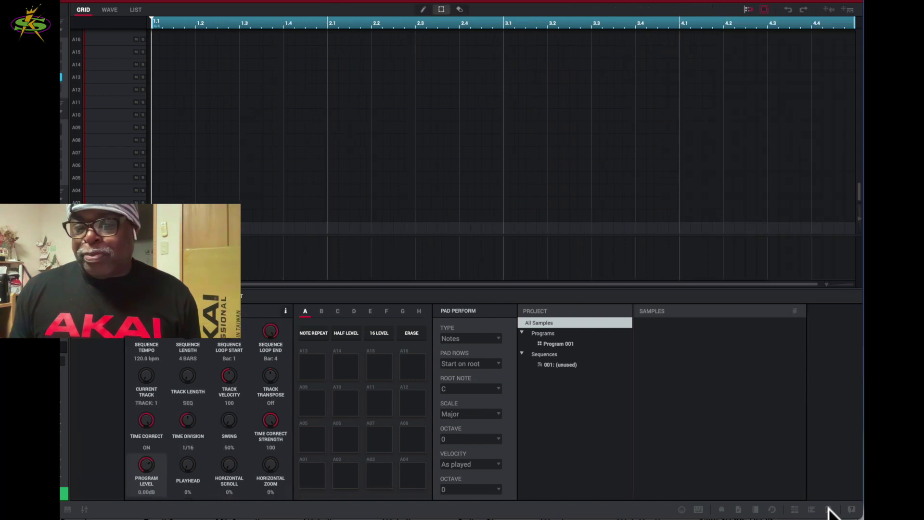
left_click(828, 509)
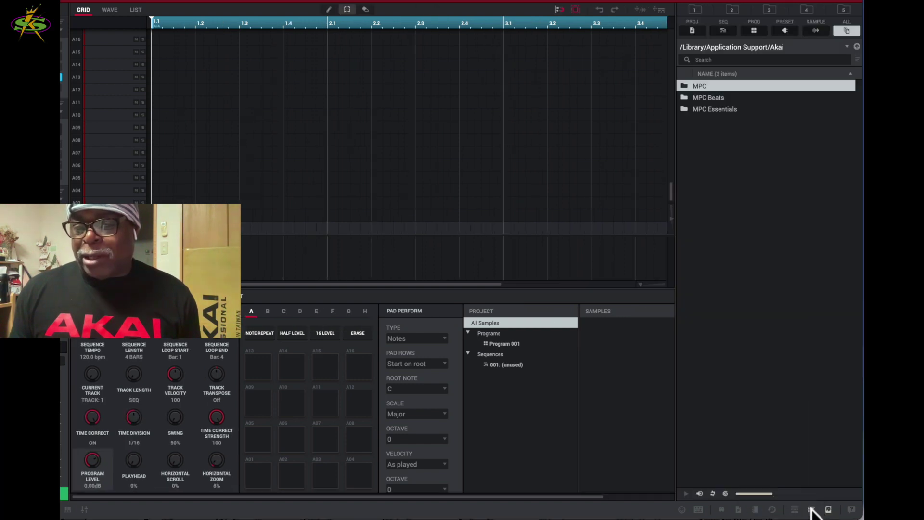
left_click(811, 509)
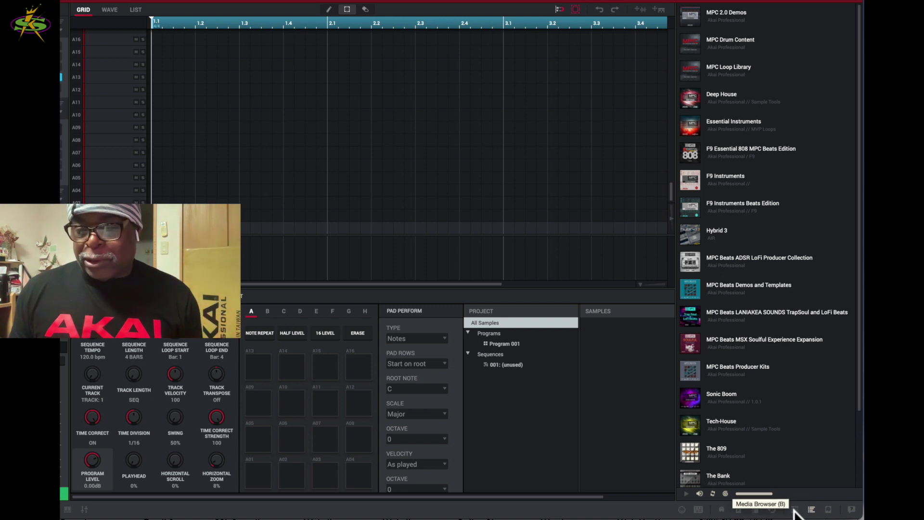
left_click(795, 511)
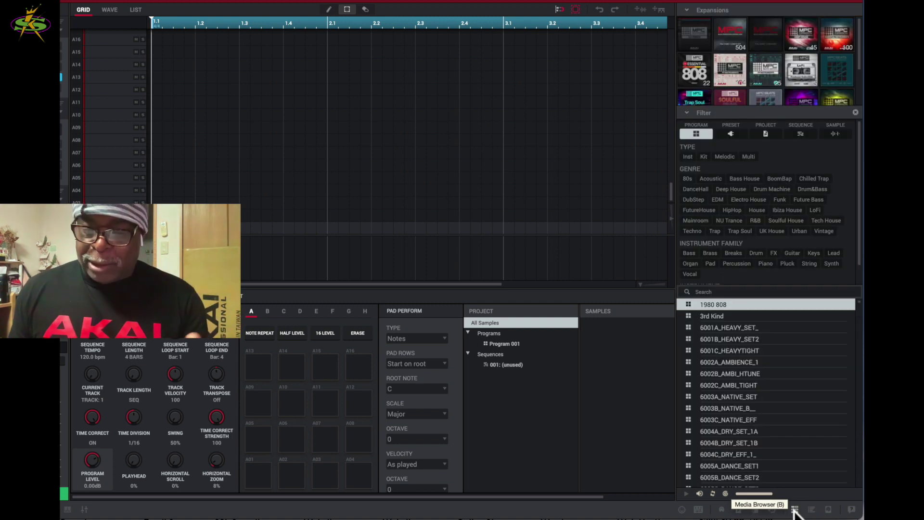
left_click(828, 510)
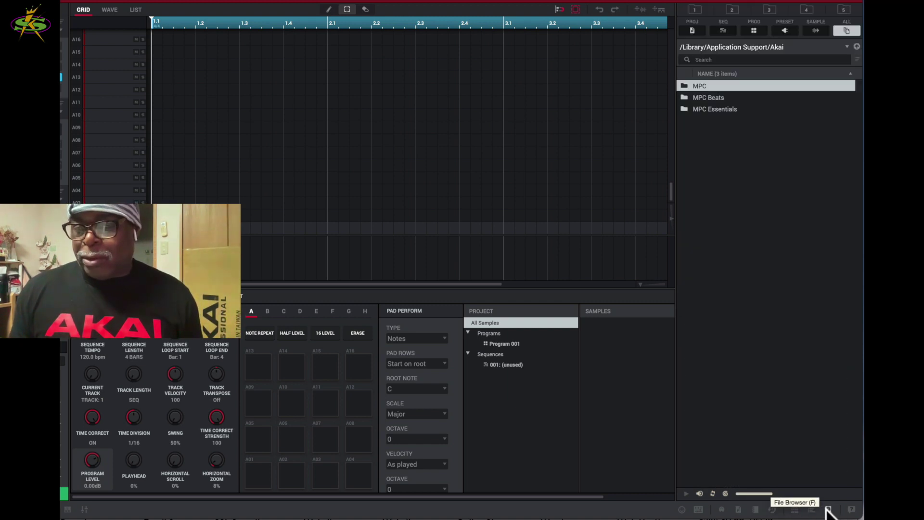
left_click(811, 509)
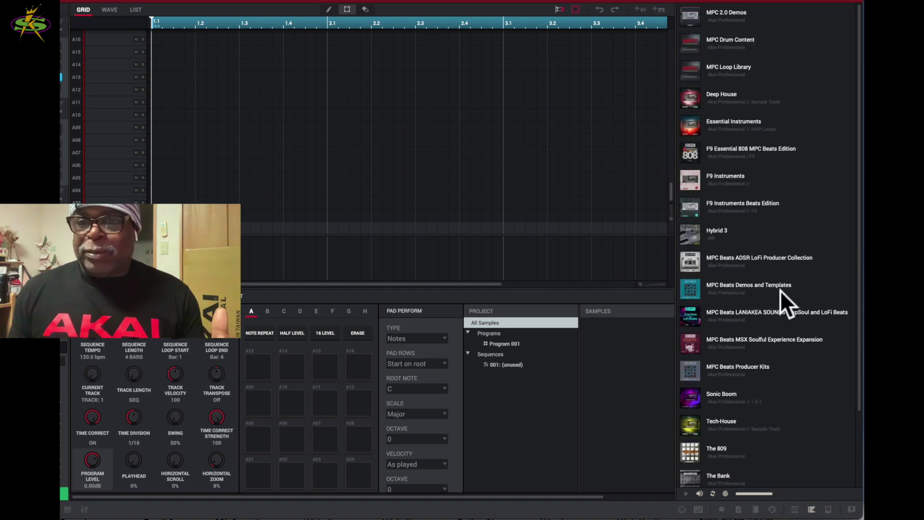
scroll(781, 291, "down", 2)
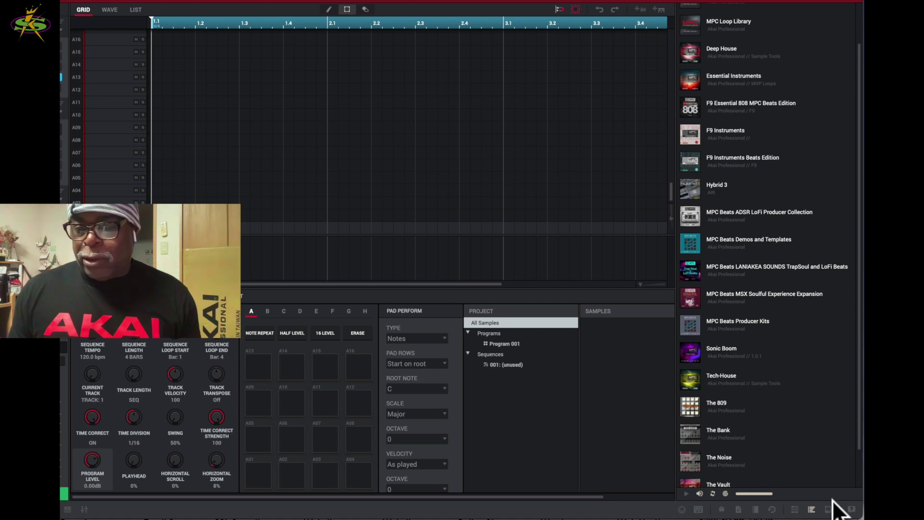
left_click(828, 508)
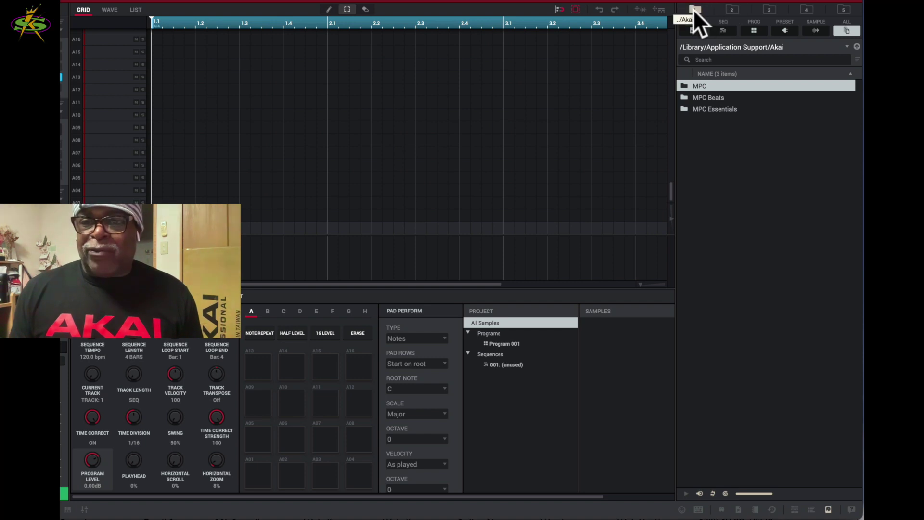
- Recall folder shortcuts 2 through 5 one by one and return to the Akai folder stored in shortcut 1
left_click(731, 9)
left_click(768, 9)
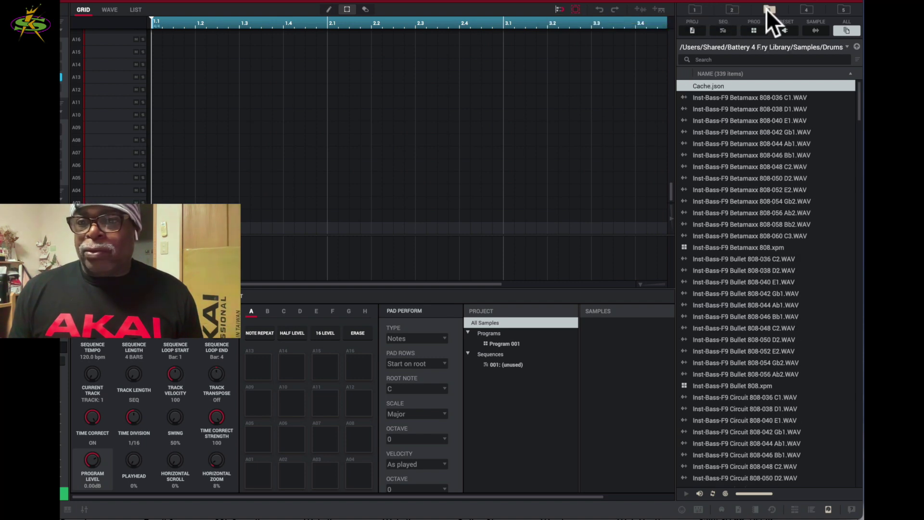
left_click(807, 9)
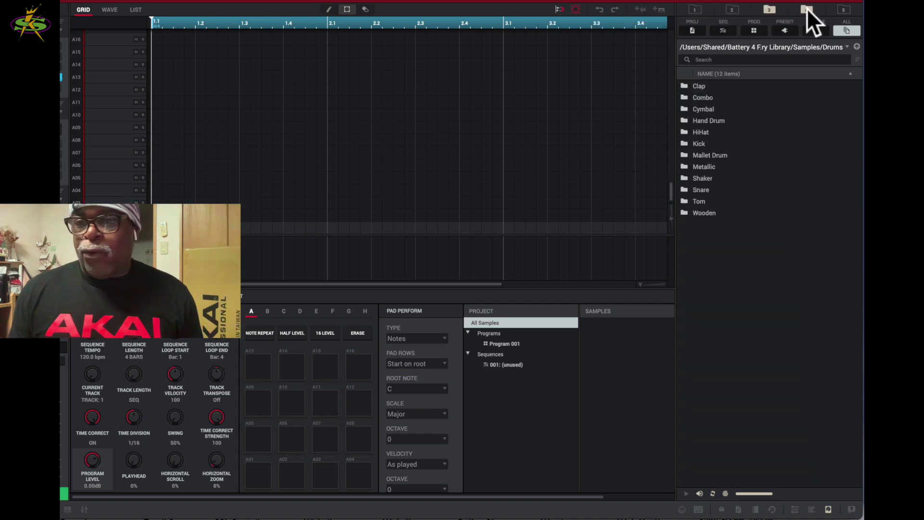
left_click(842, 8)
left_click(695, 10)
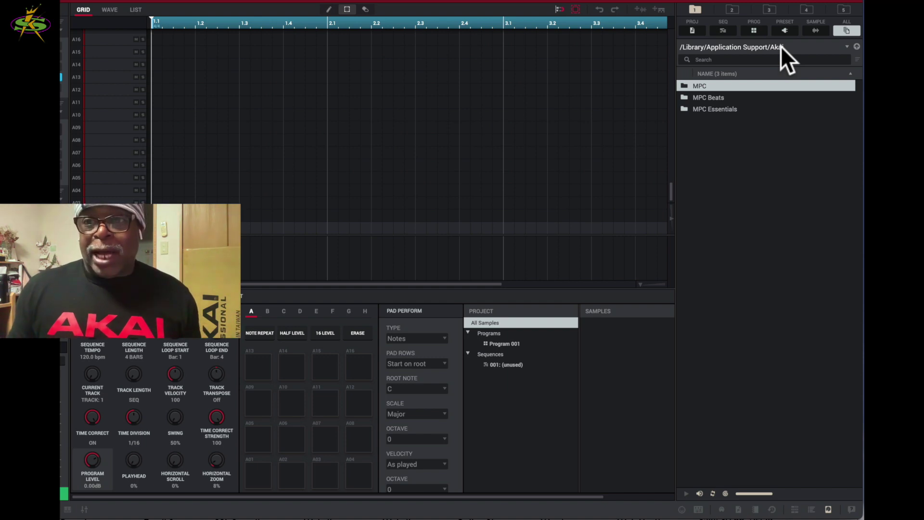
- Browse the F9 Essential 808 samples in shortcut 2 and the Clap folder inside the Battery 4 Drums folder in shortcut 3
left_click(735, 10)
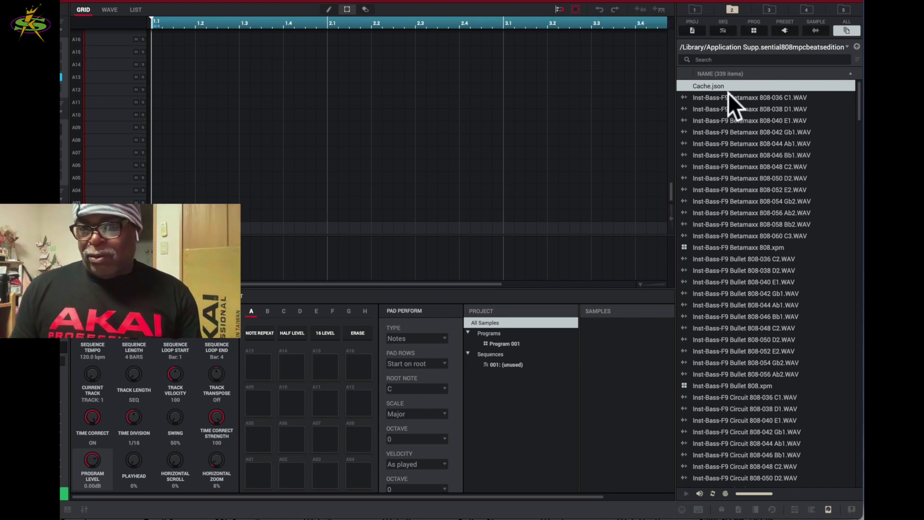
left_click(754, 122)
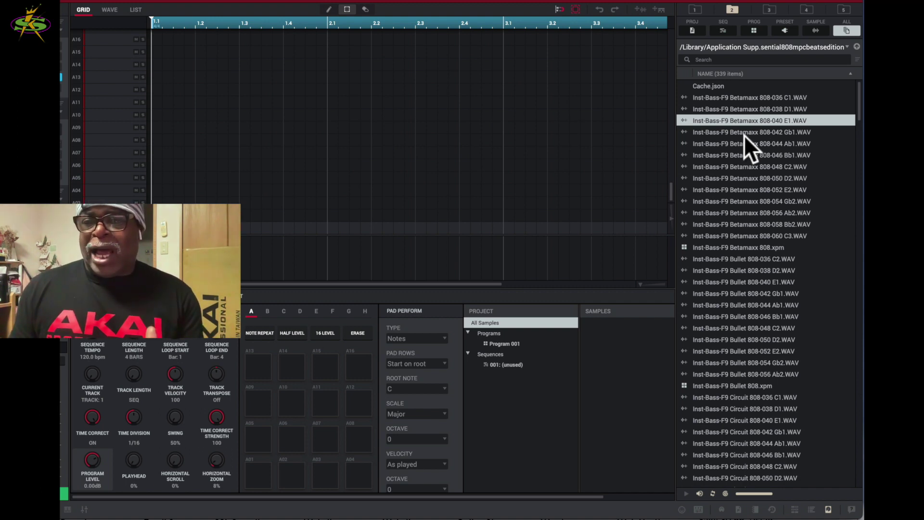
left_click(770, 12)
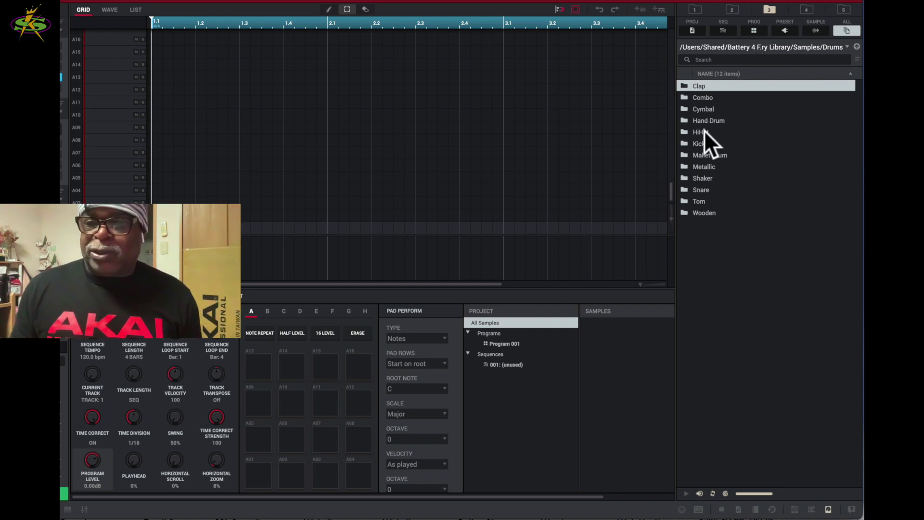
double_click(686, 85)
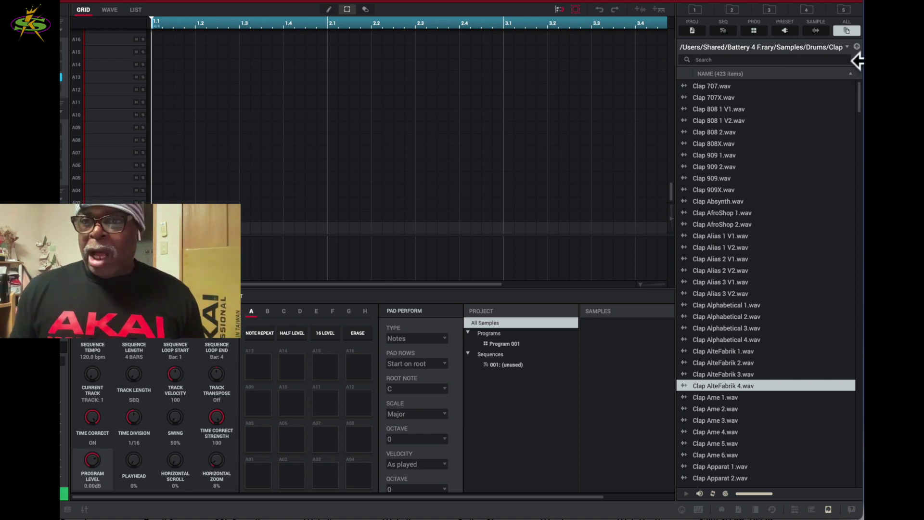
left_click(771, 10)
left_click(733, 10)
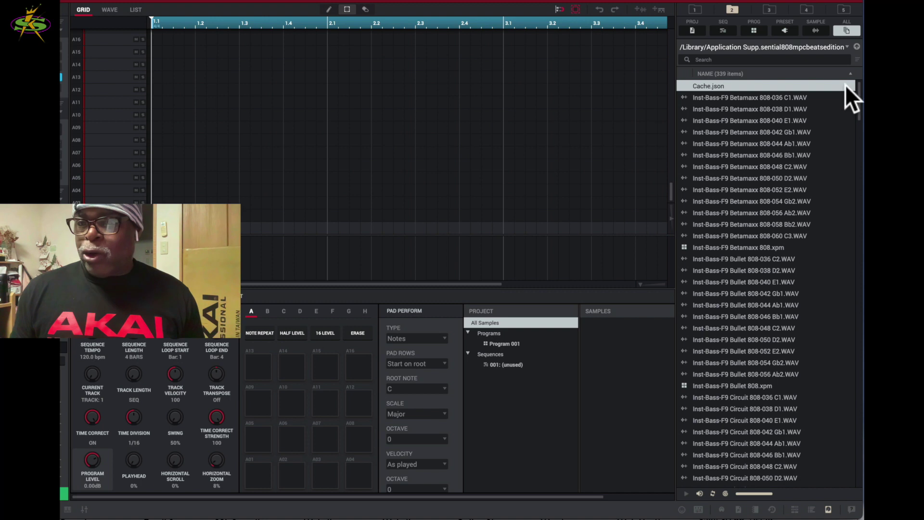
- Go up to the MPC Content folder and open the MPC Loop Library from the list of locations
left_click(857, 46)
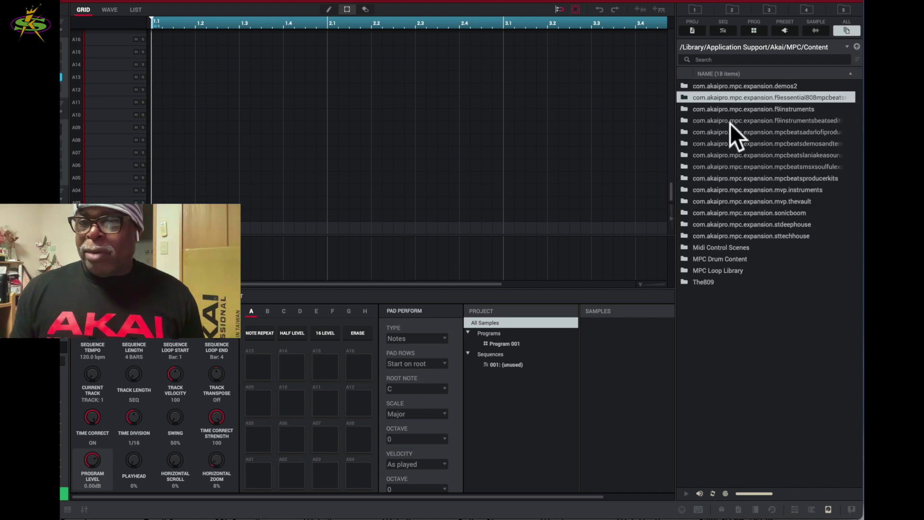
left_click(848, 46)
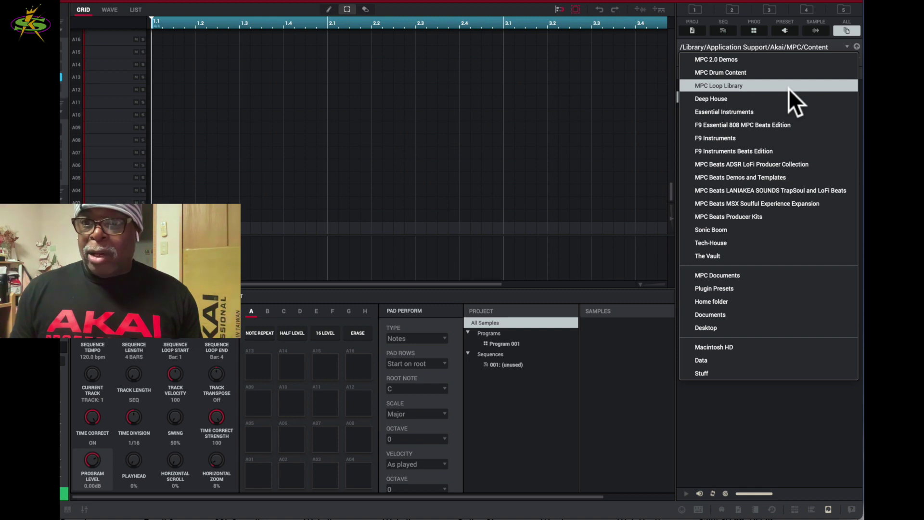
left_click(741, 85)
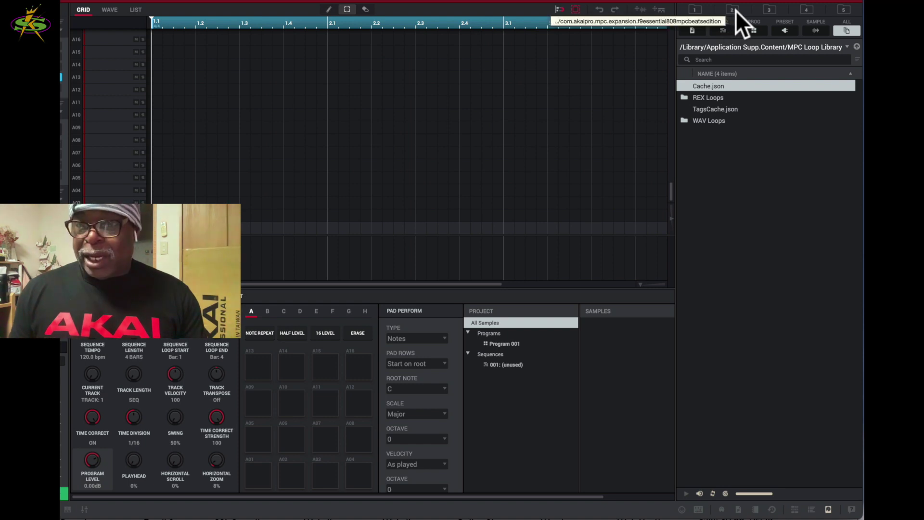
- Store the MPC Loop Library folder in folder shortcut 3 and recall shortcuts 2 and 3 to check the assignment
left_click(770, 10)
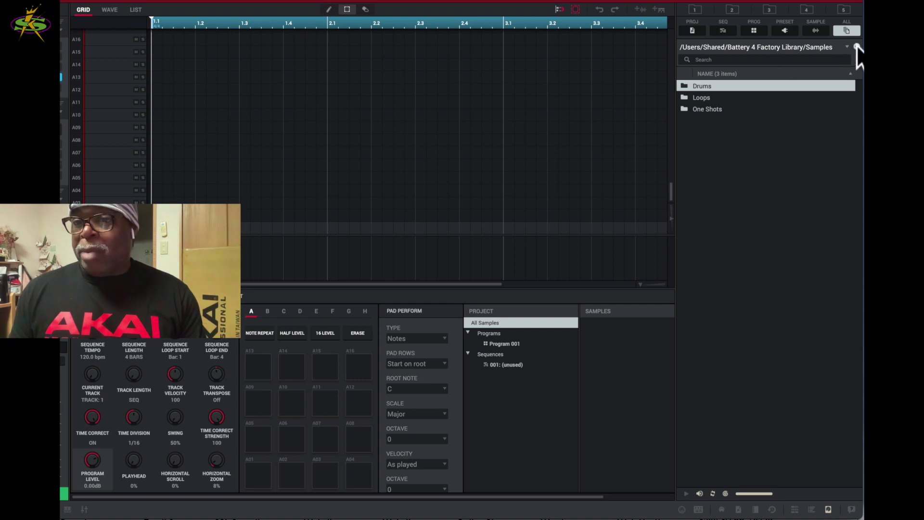
left_click(857, 46)
left_click(848, 46)
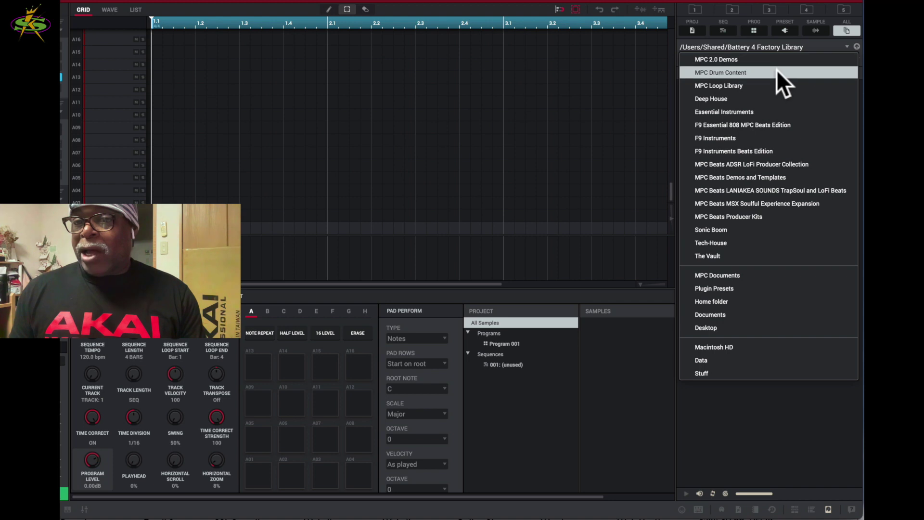
left_click(769, 82)
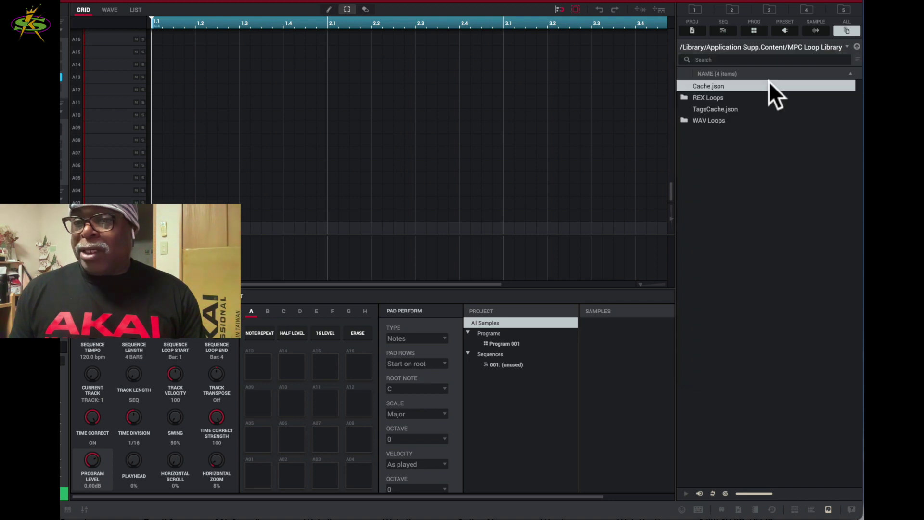
left_click(770, 9)
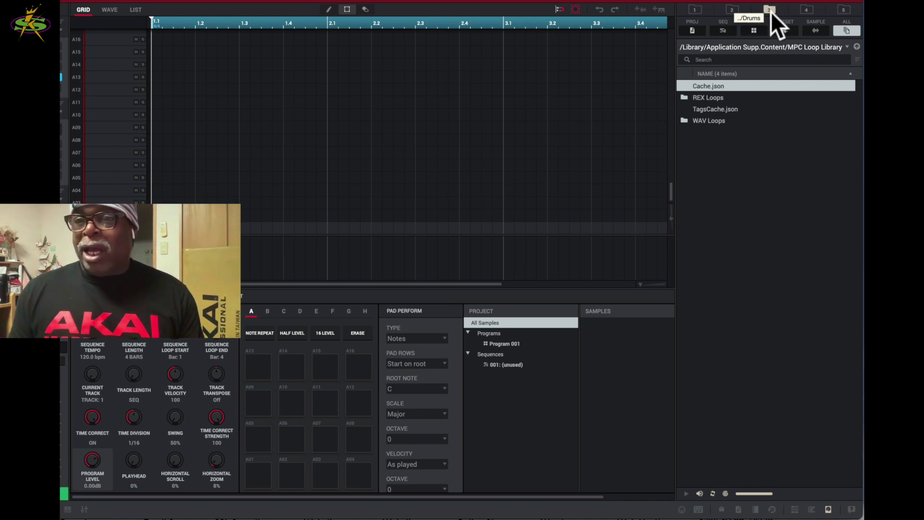
left_click(736, 10)
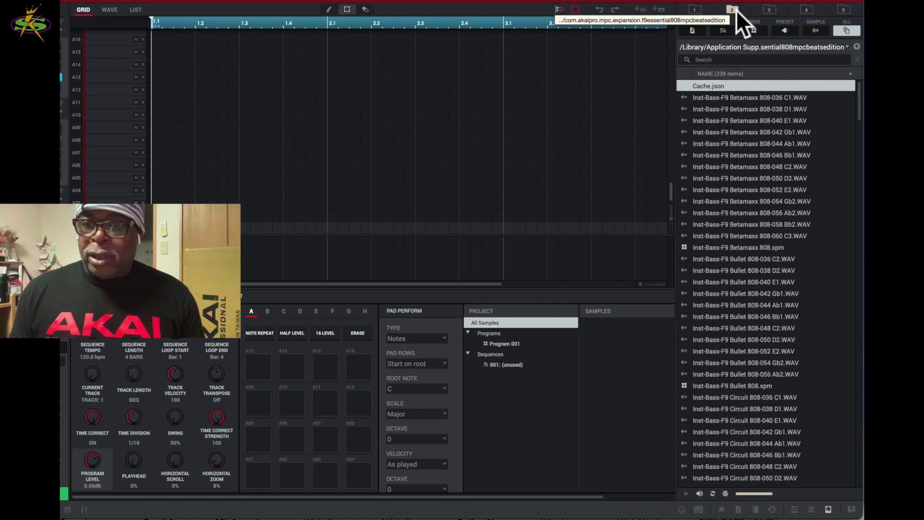
left_click(766, 7)
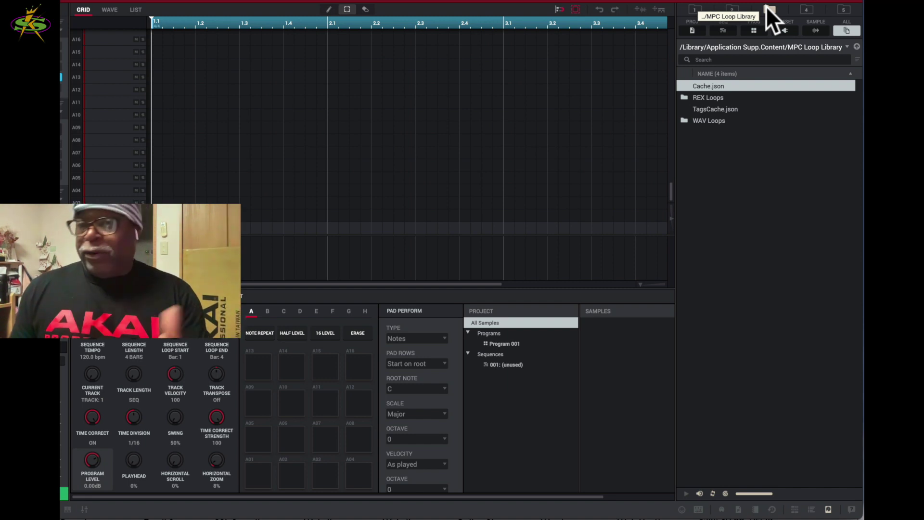
- Open the Drum Groups folder through shortcut 4 and audition several of its samples, including _BIP.WAV and _RIM.WAV
left_click(807, 9)
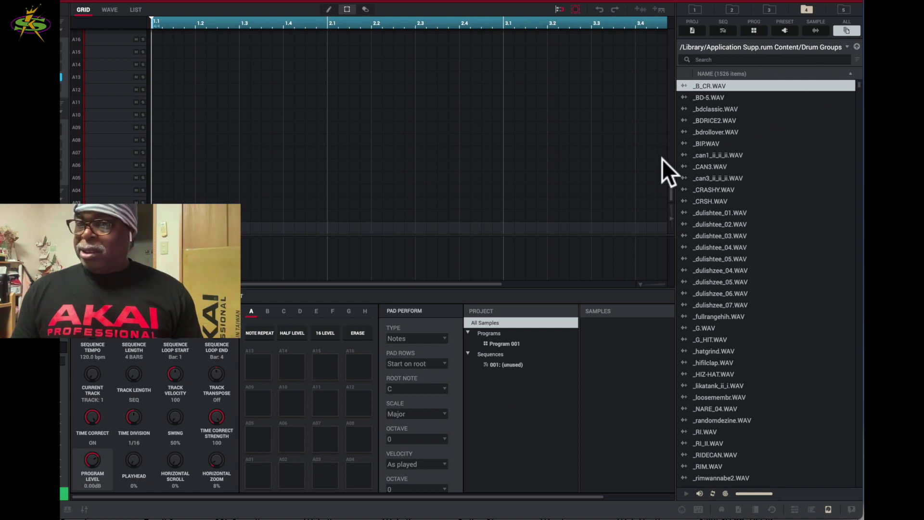
left_click(835, 47)
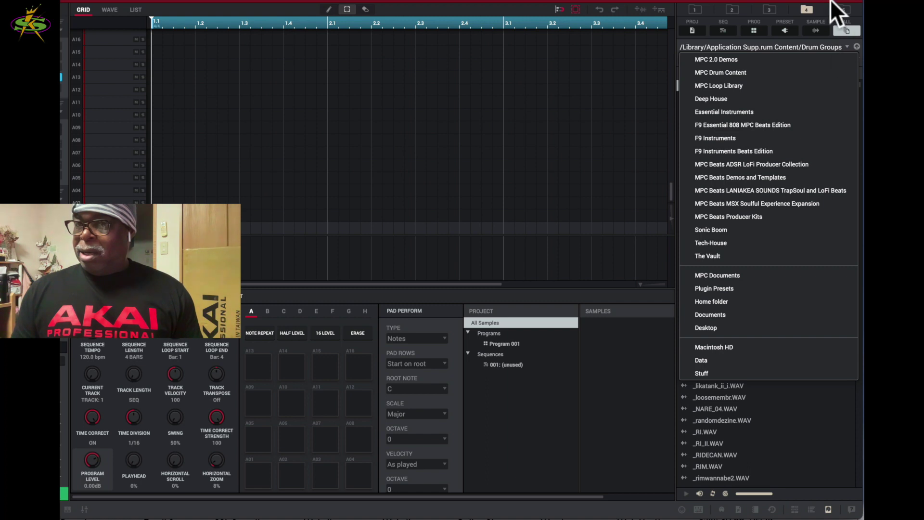
left_click(781, 3)
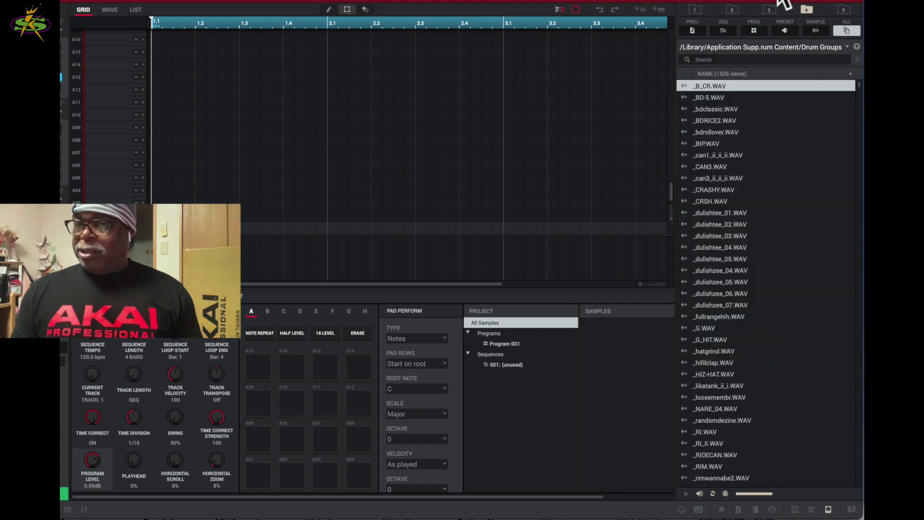
left_click(728, 144)
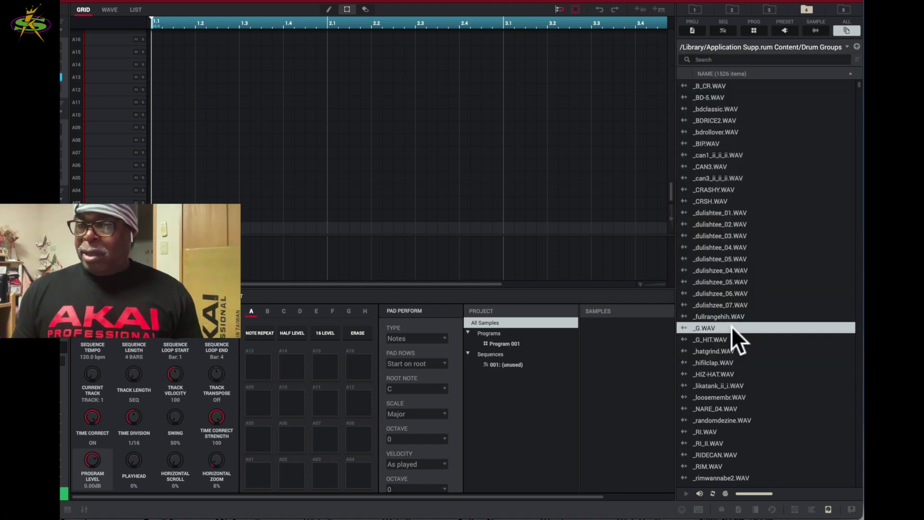
left_click(754, 418)
left_click(727, 466)
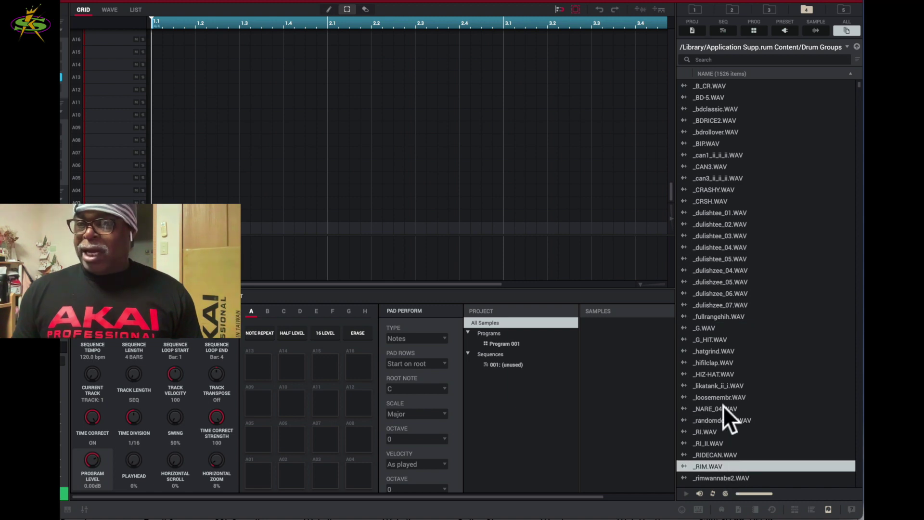
- Open the Drums folder in shortcut 5 and try the Sample, Preset, Program, Sequence and Project file filters, finishing with All
left_click(845, 9)
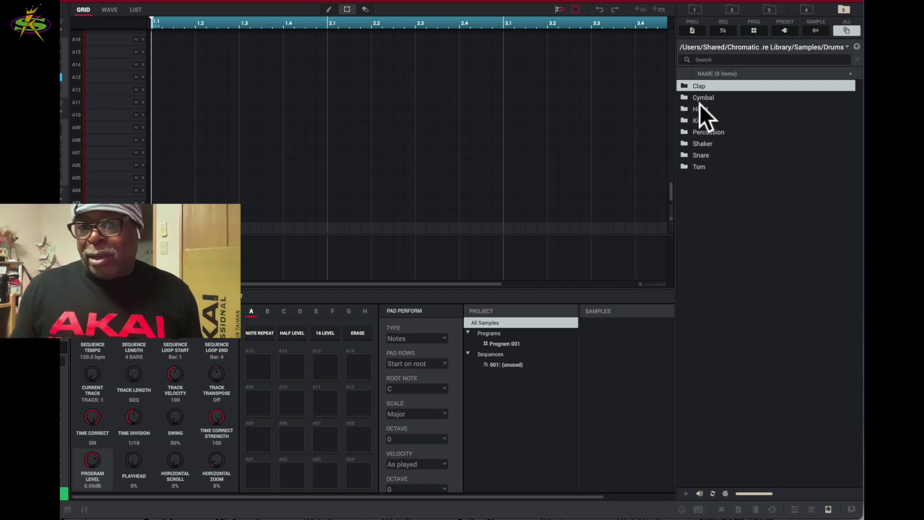
left_click(818, 28)
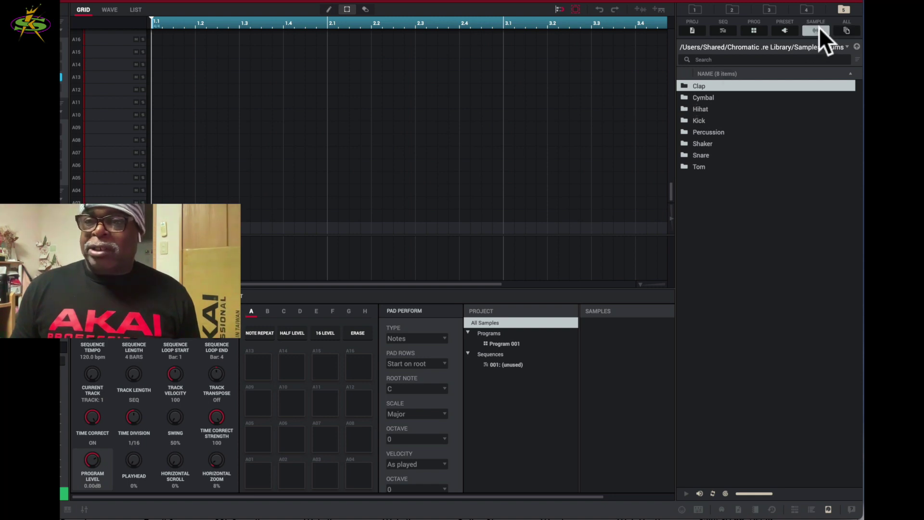
left_click(785, 30)
left_click(756, 28)
left_click(722, 31)
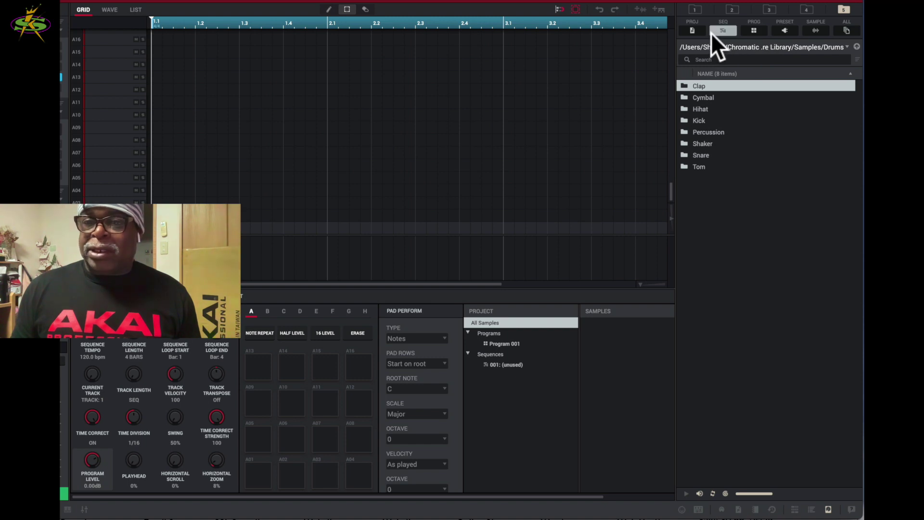
left_click(692, 29)
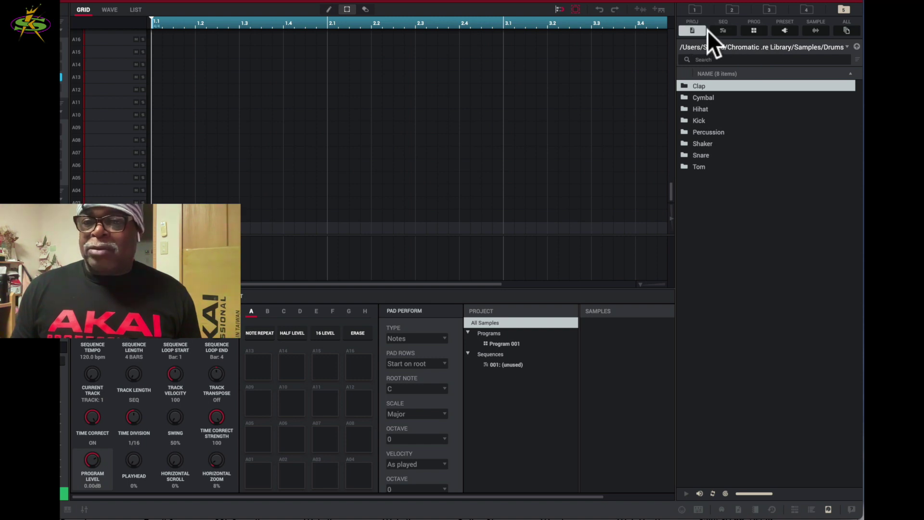
left_click(846, 31)
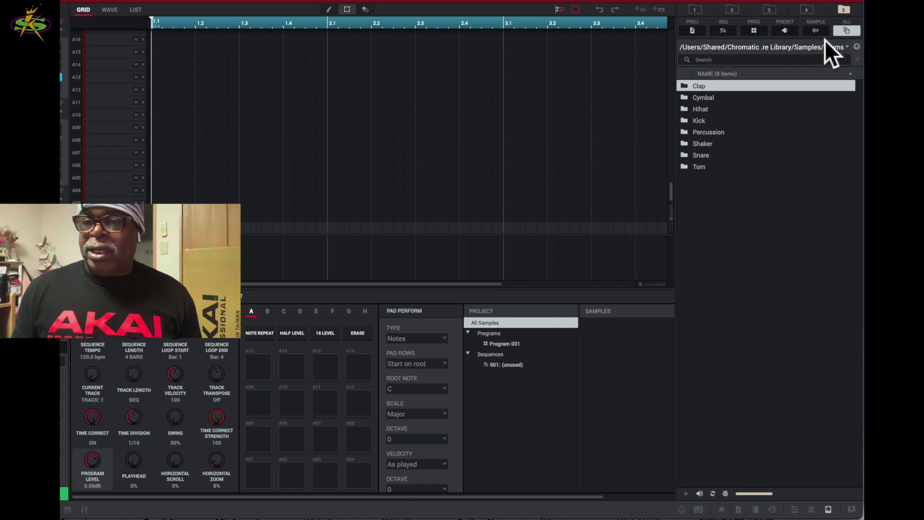
- Open the Clap folder, try the Sample, Preset, Program, Sequence and Project filters, return to Sample, and show the list of locations
double_click(684, 86)
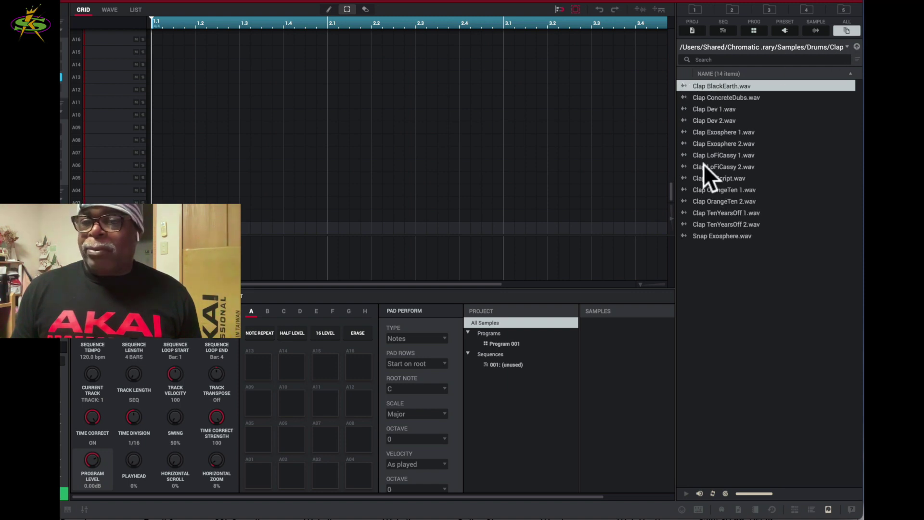
left_click(818, 28)
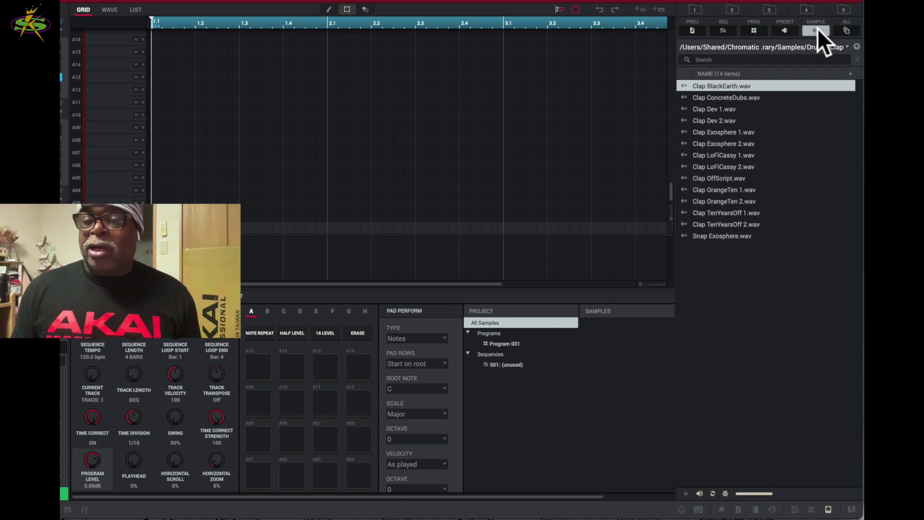
left_click(784, 31)
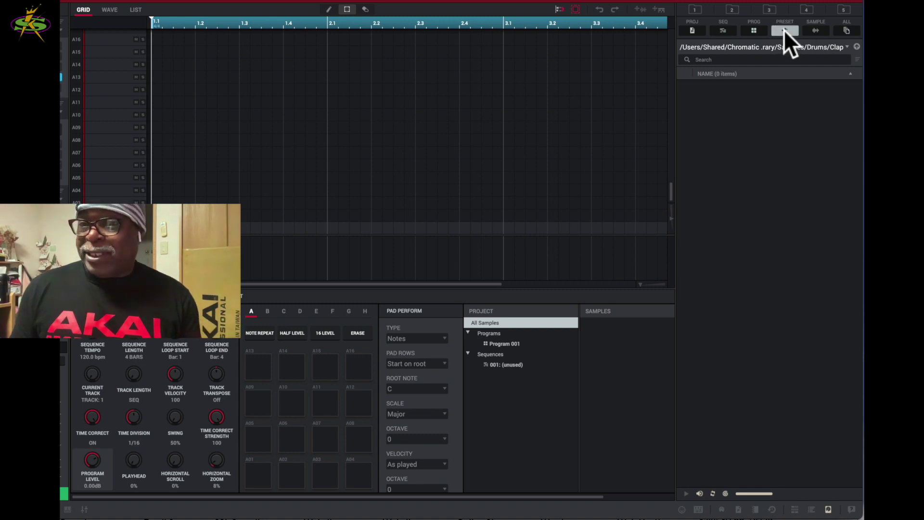
left_click(757, 30)
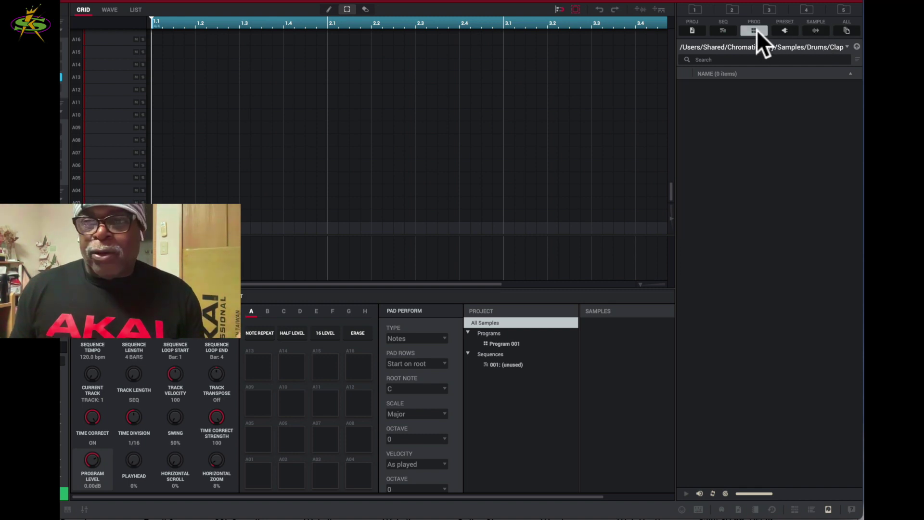
left_click(726, 30)
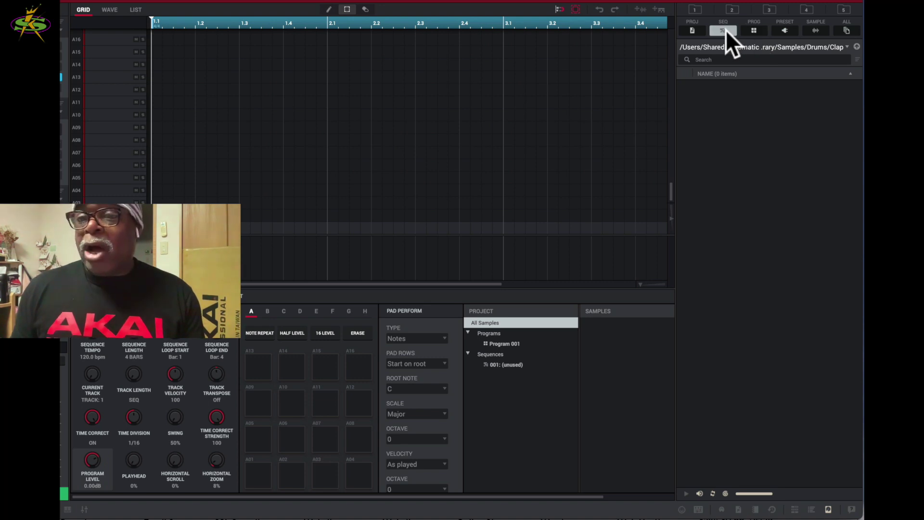
left_click(692, 31)
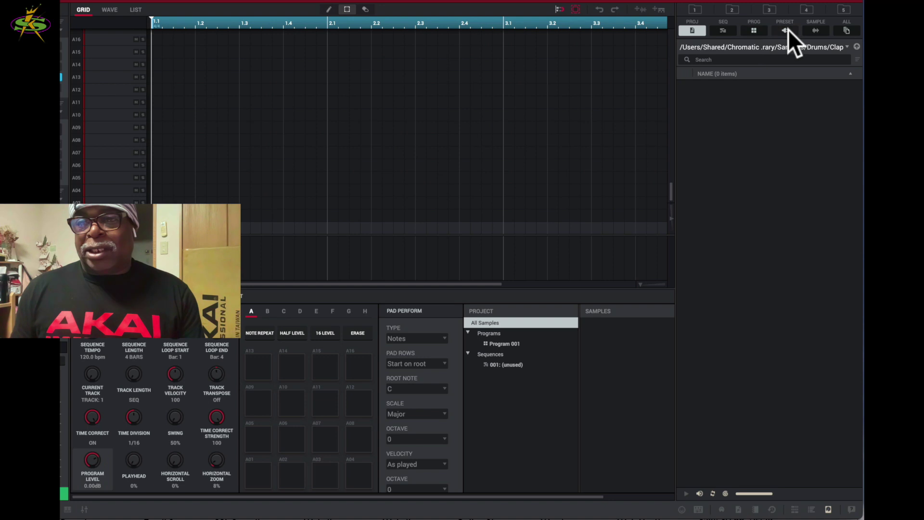
left_click(818, 31)
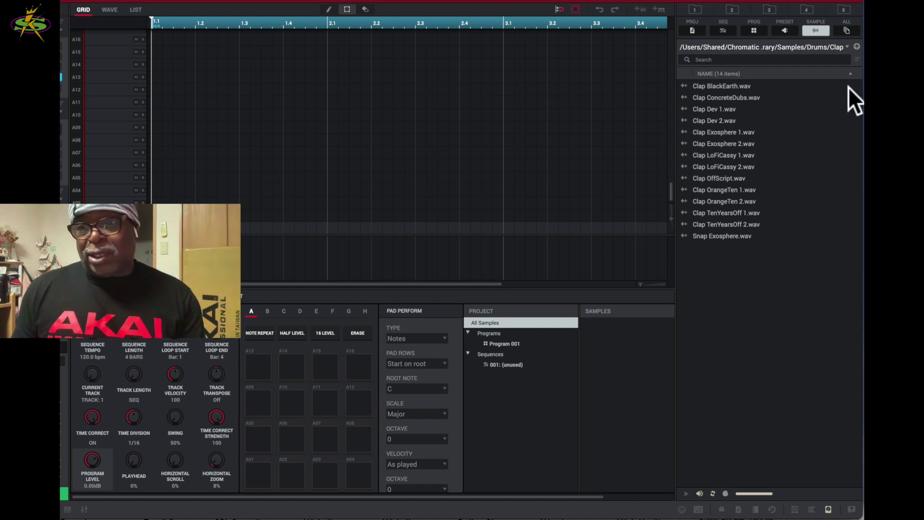
left_click(846, 46)
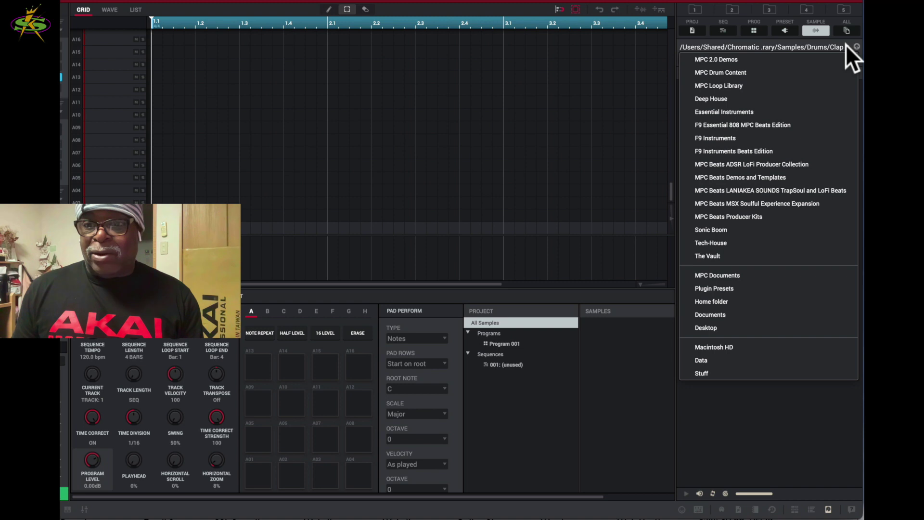
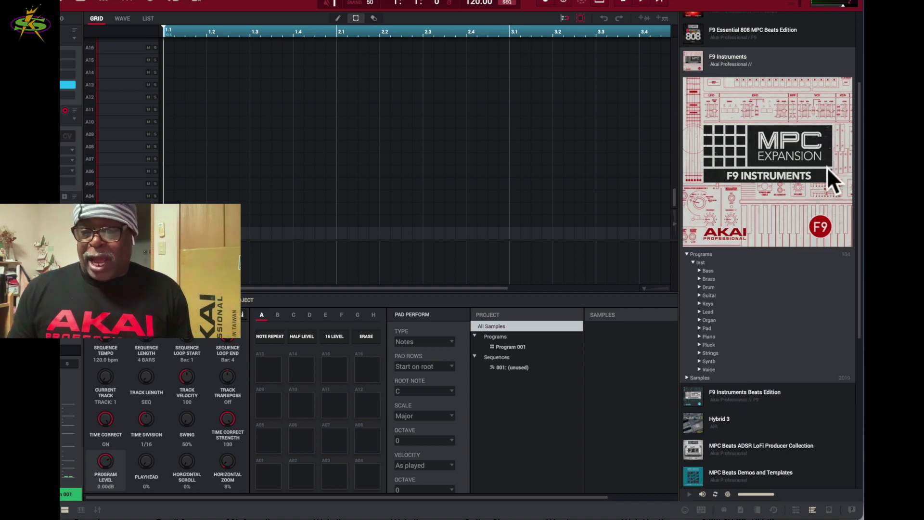
- Expand the Inst categories under Samples and the Bass category under Programs in the F9 Instruments expansion
left_click(688, 377)
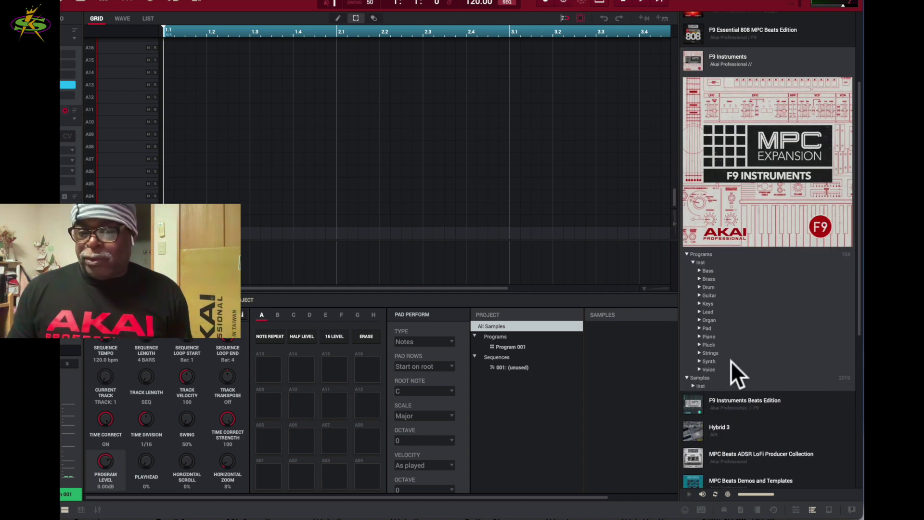
left_click(694, 383)
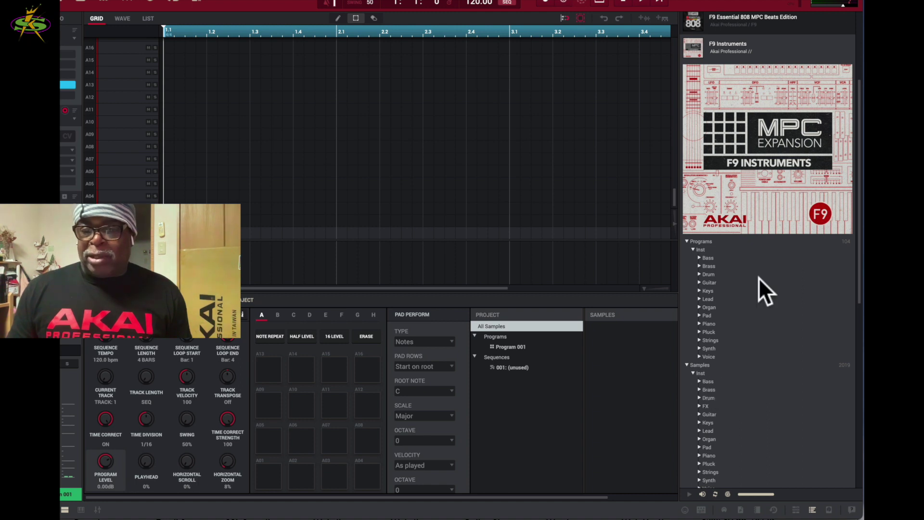
left_click(709, 257)
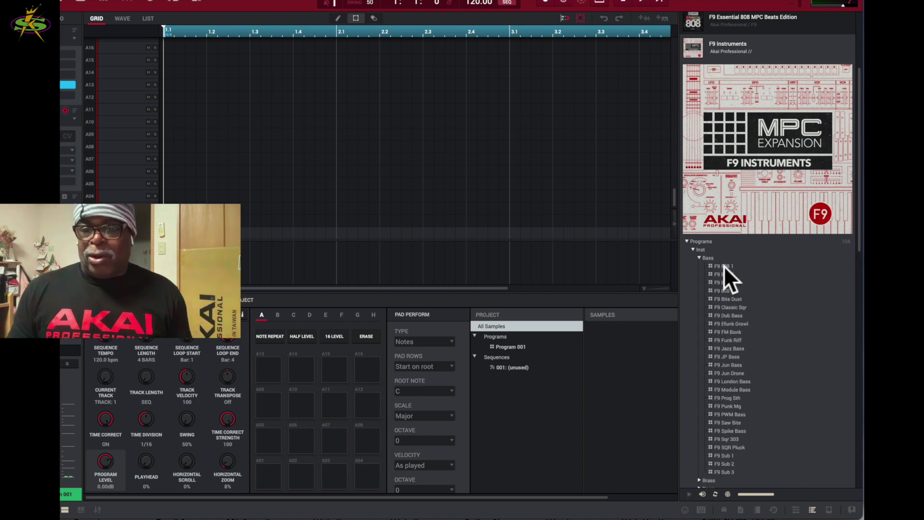
- Step through several F9 Instruments bass programs, from F9 808 1 to F9 Classic Sqr
left_click(715, 266)
left_click(710, 274)
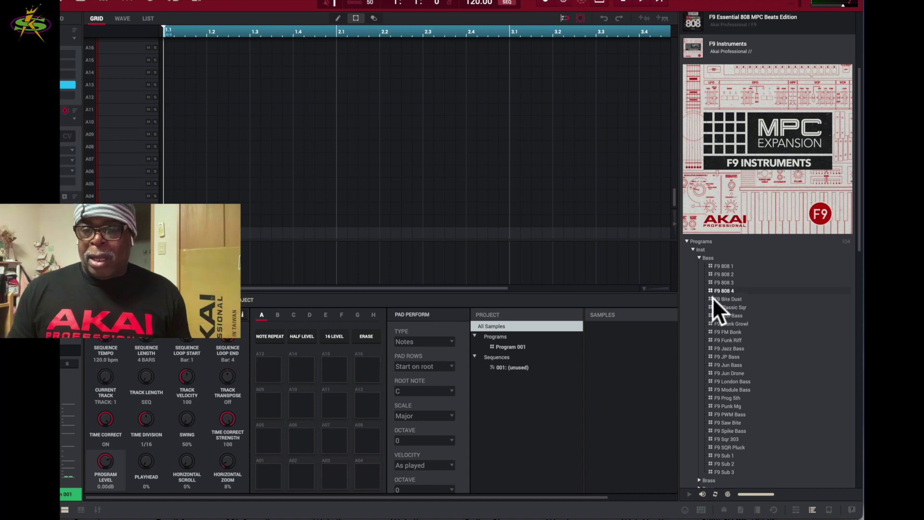
left_click(713, 299)
left_click(716, 307)
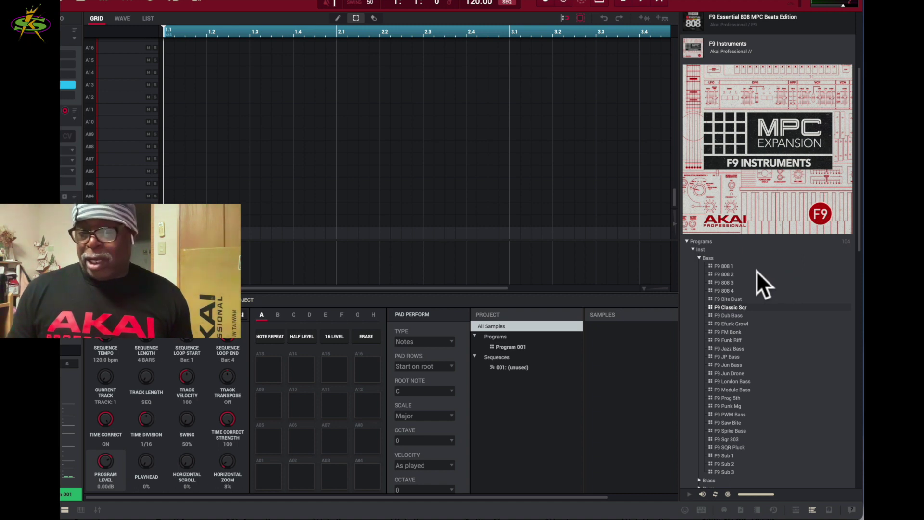
- Collapse the Programs and Samples groups of F9 Instruments and look through the remaining expansions down to The Wub
left_click(688, 240)
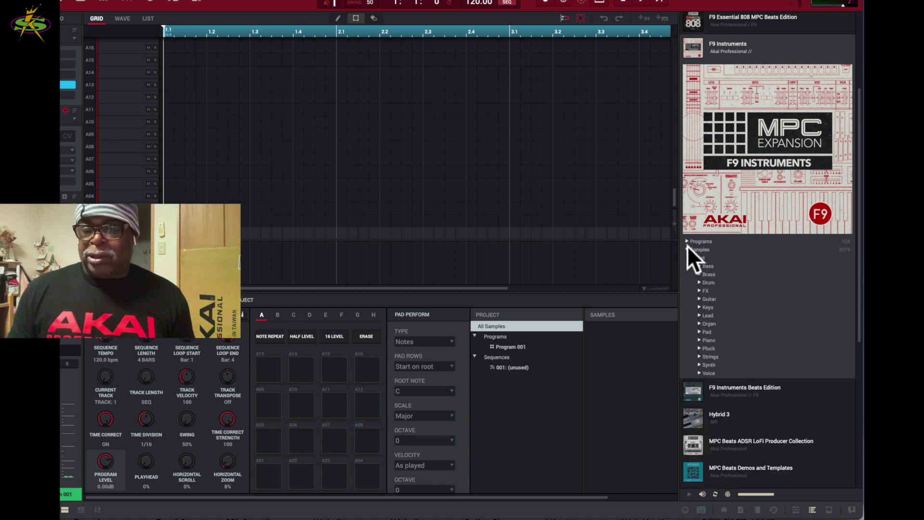
left_click(688, 248)
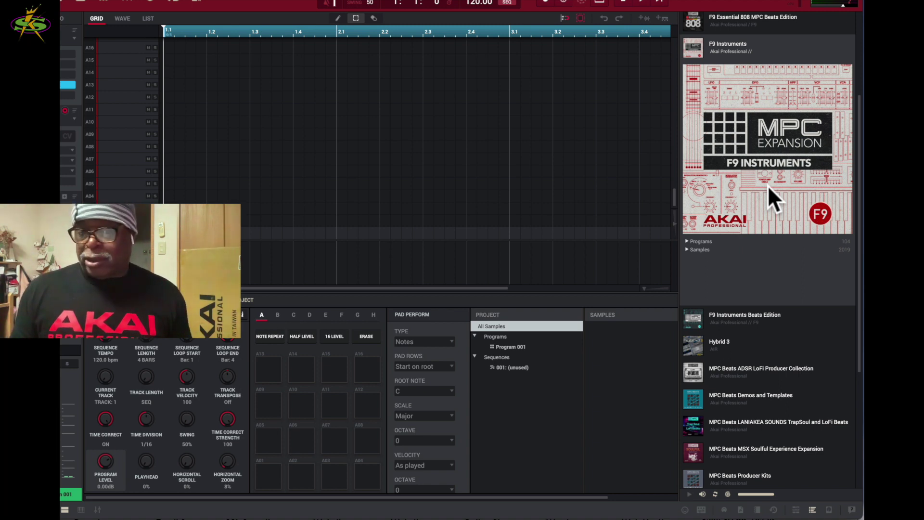
scroll(792, 222, "down", 3)
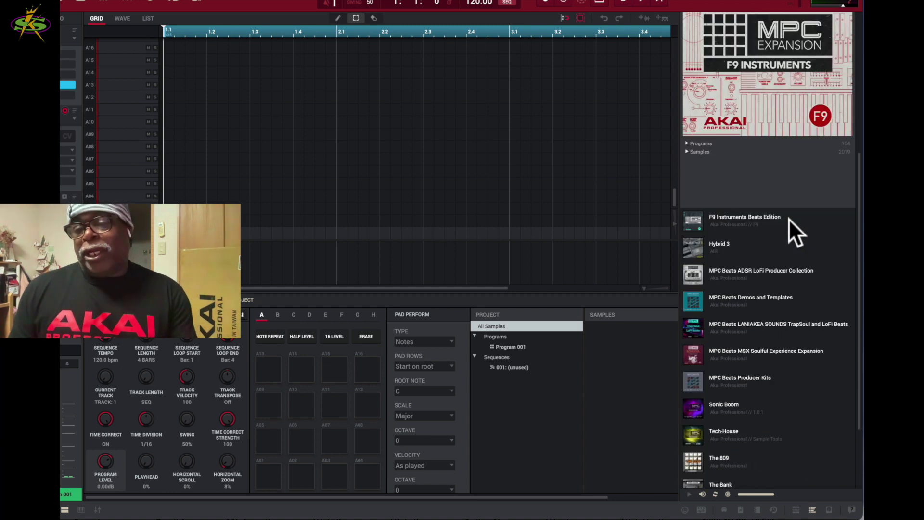
scroll(789, 218, "down", 2)
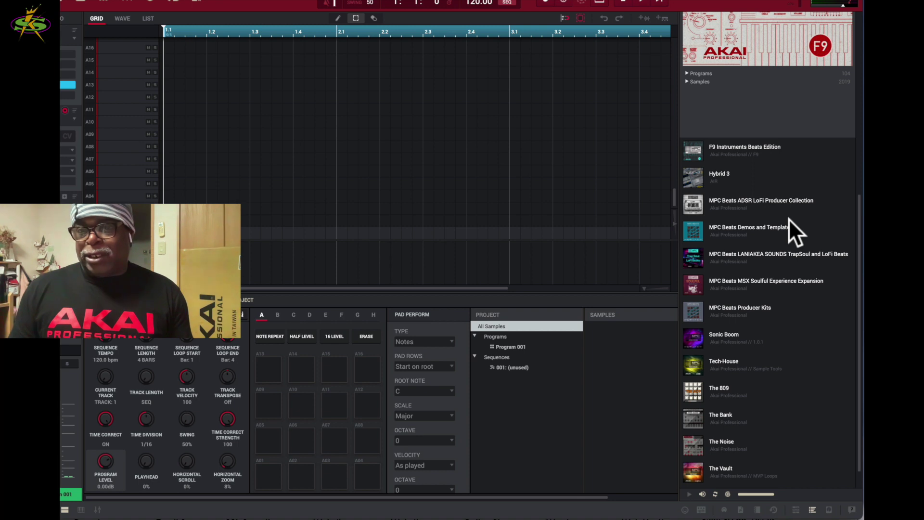
scroll(789, 218, "up", 1)
scroll(789, 218, "down", 2)
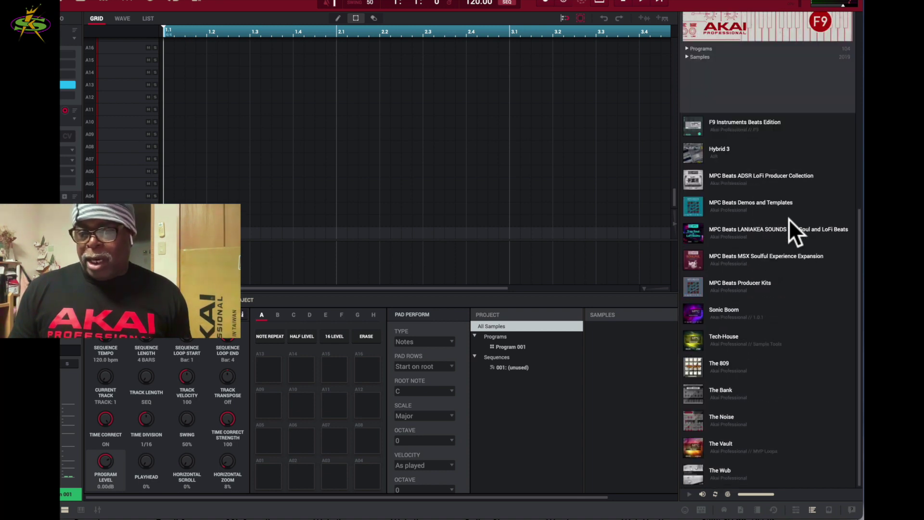
- Switch to the Media Browser and filter the programs by type Inst and instrument families Bass and String
left_click(796, 509)
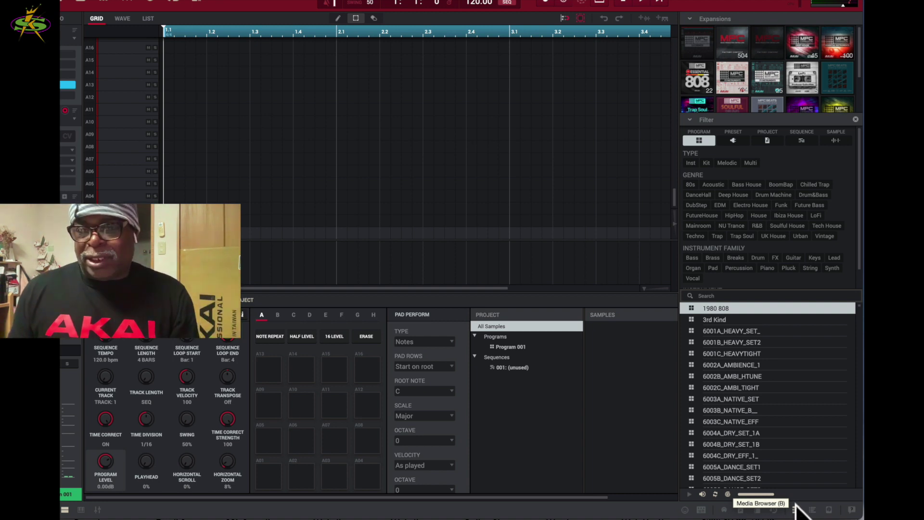
left_click(692, 162)
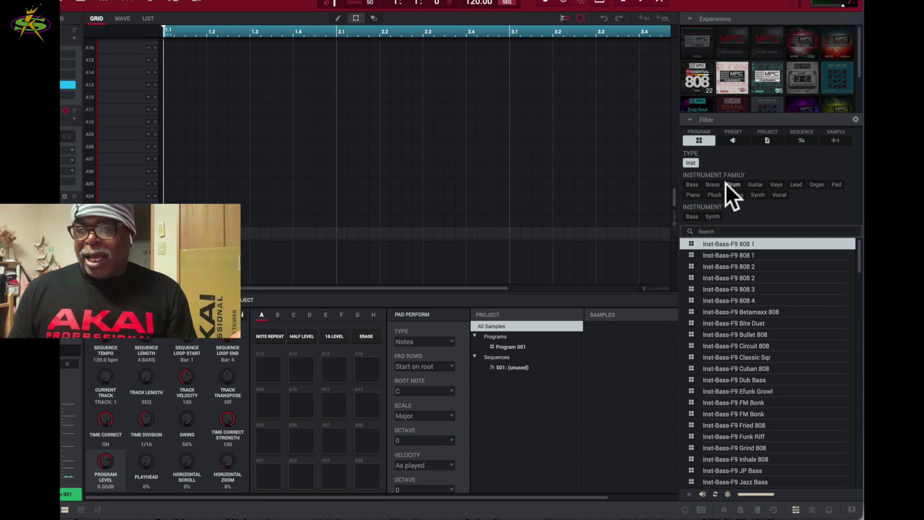
left_click(693, 185)
left_click(713, 184)
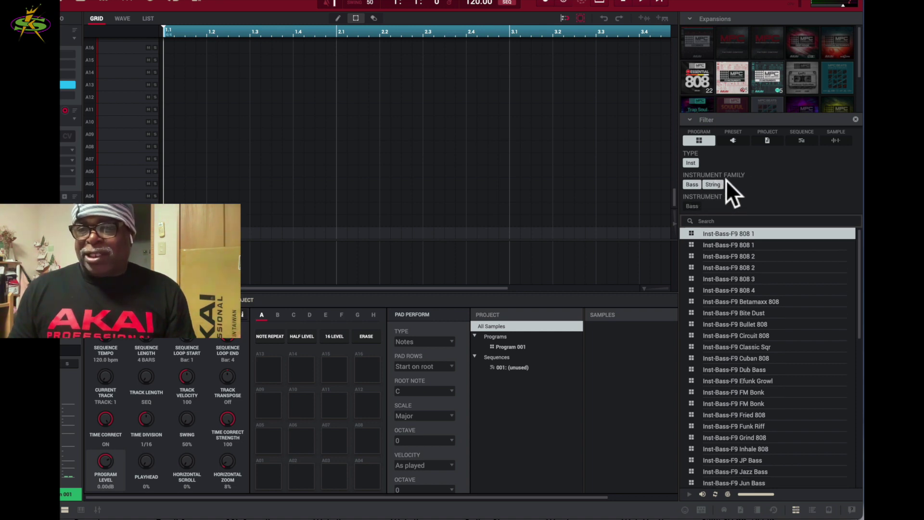
- Clear the Program filter and try the Sequence, Sample, Project and Preset content filters, finishing with Program
left_click(705, 140)
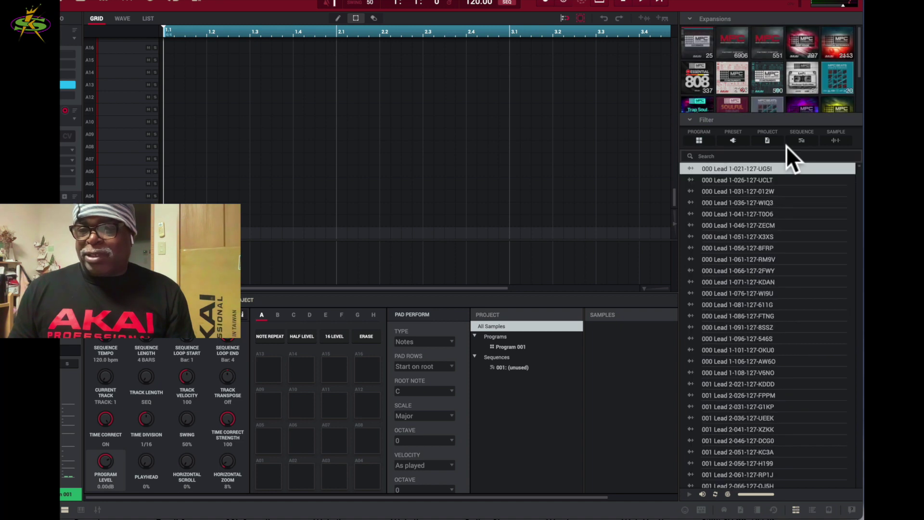
left_click(803, 140)
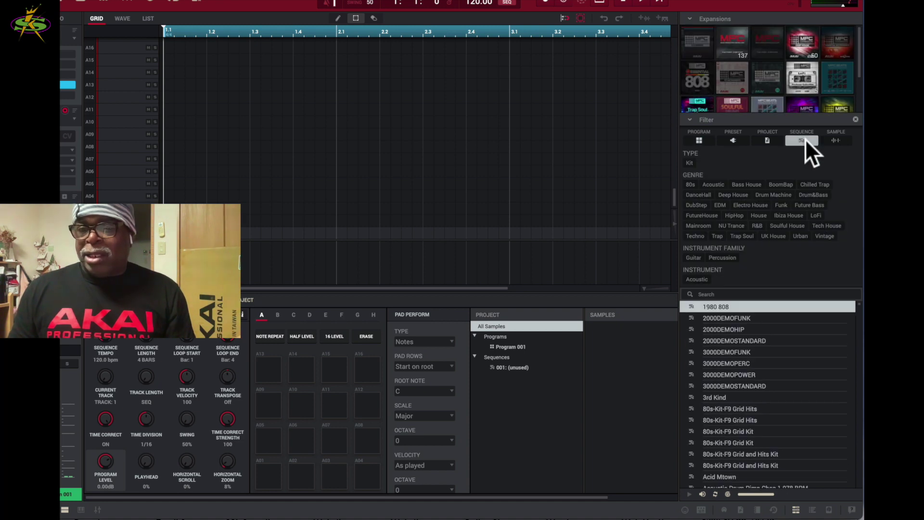
left_click(837, 140)
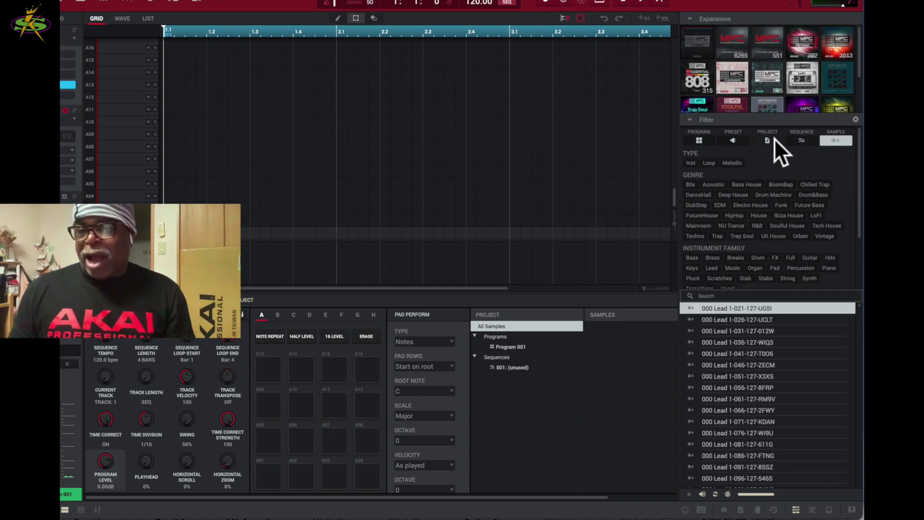
left_click(775, 139)
left_click(740, 137)
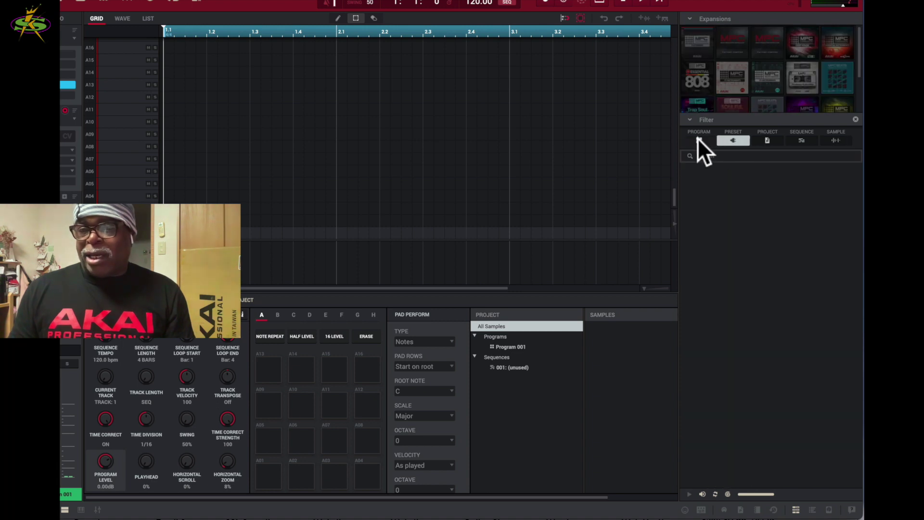
left_click(698, 138)
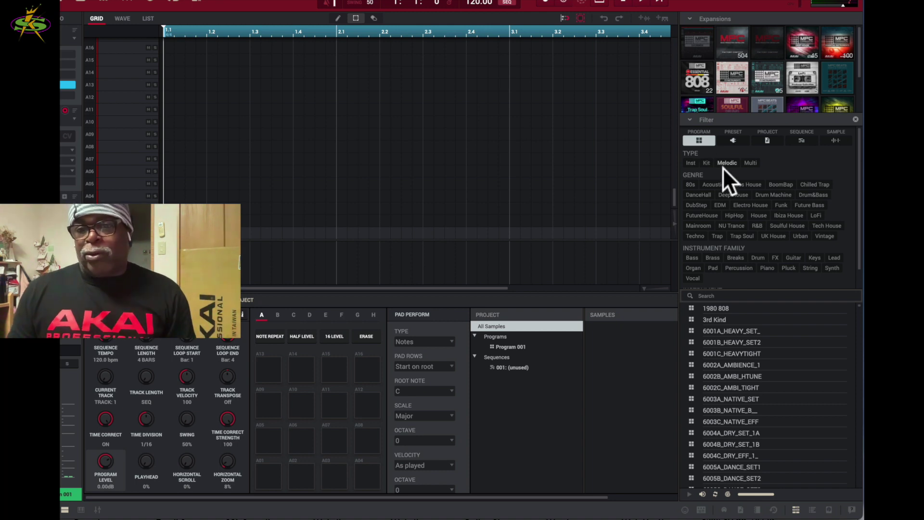
- Filter the programs by type Kit, clear all filtering, and reapply the Program filter alone
left_click(706, 163)
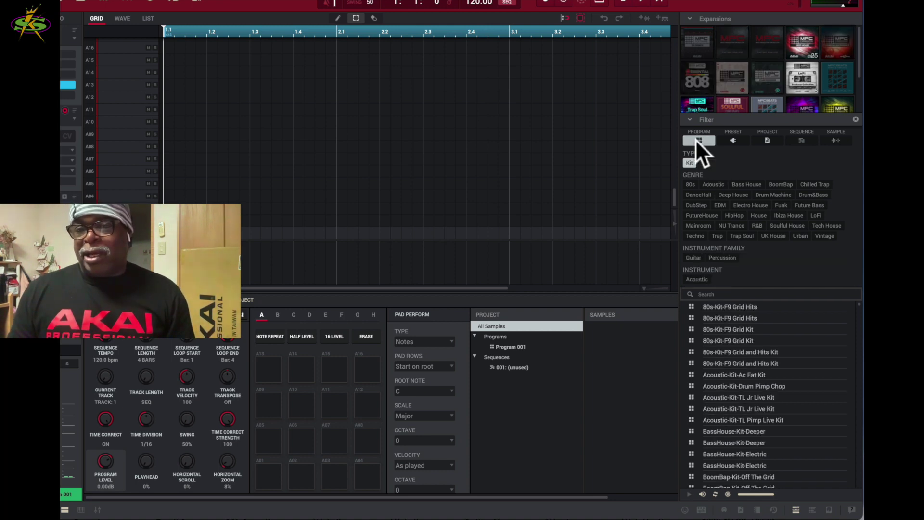
left_click(699, 140)
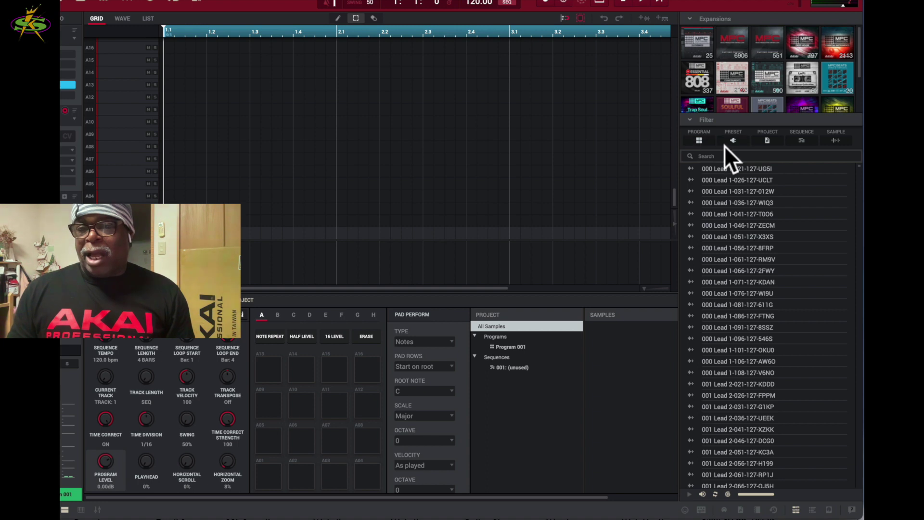
left_click(699, 140)
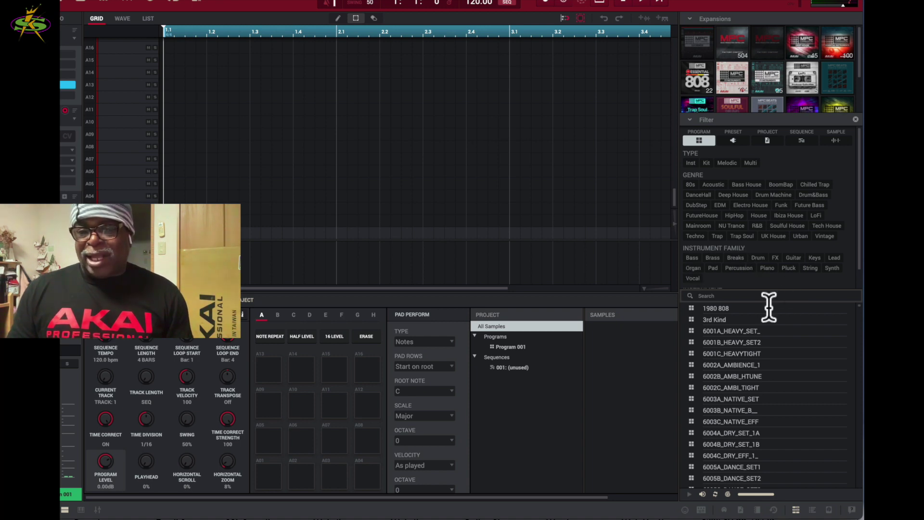
- Look through the full list of programs and restrict it to the F9 Instruments expansion
scroll(776, 339, "down", 8)
scroll(775, 339, "down", 10)
scroll(751, 216, "down", 1)
scroll(708, 44, "down", 1)
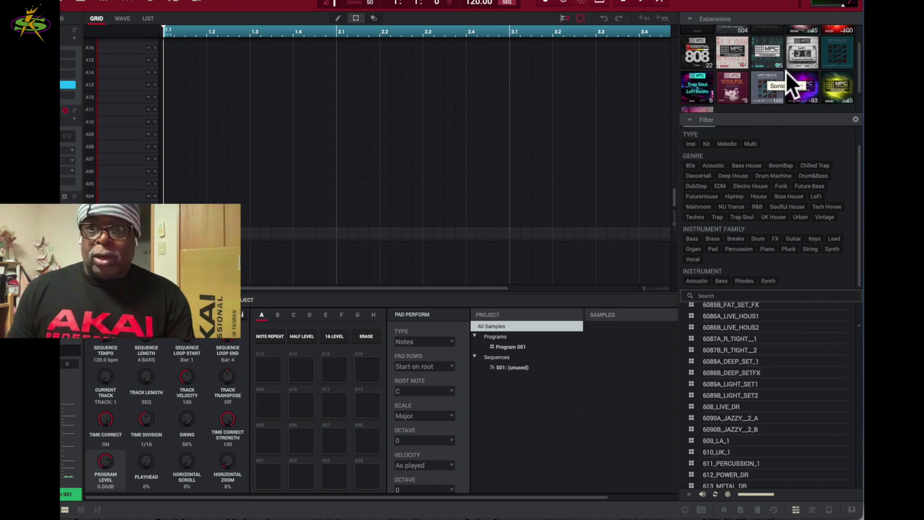
left_click(737, 48)
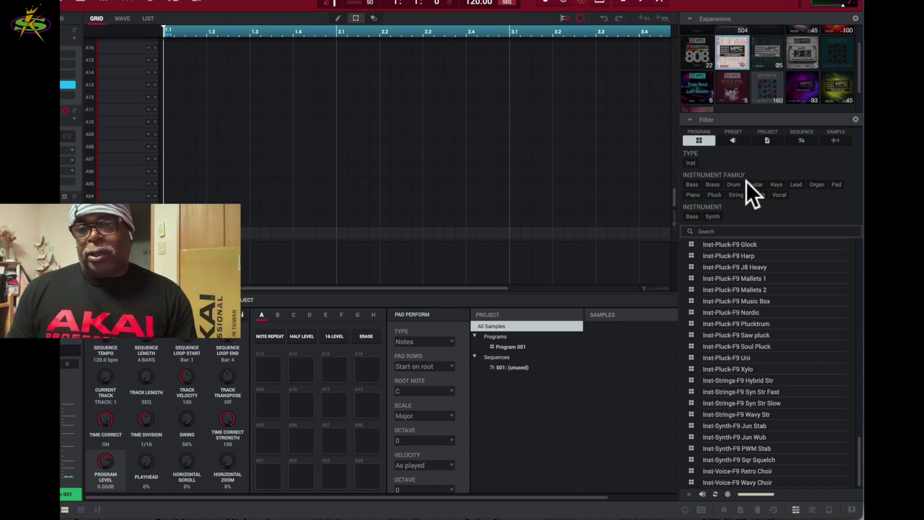
- Restrict the results to the F9 Instruments Beats Edition expansion and try the Sequence and Project content filters
left_click(775, 60)
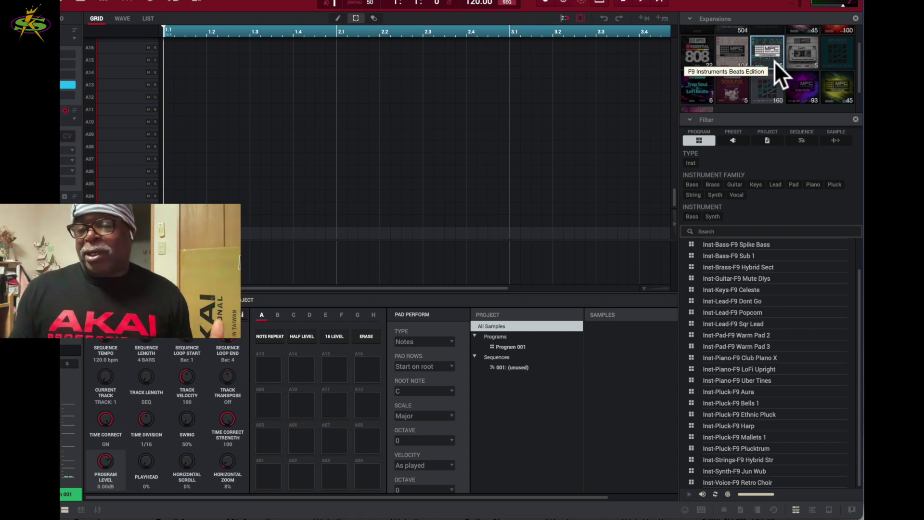
left_click(802, 141)
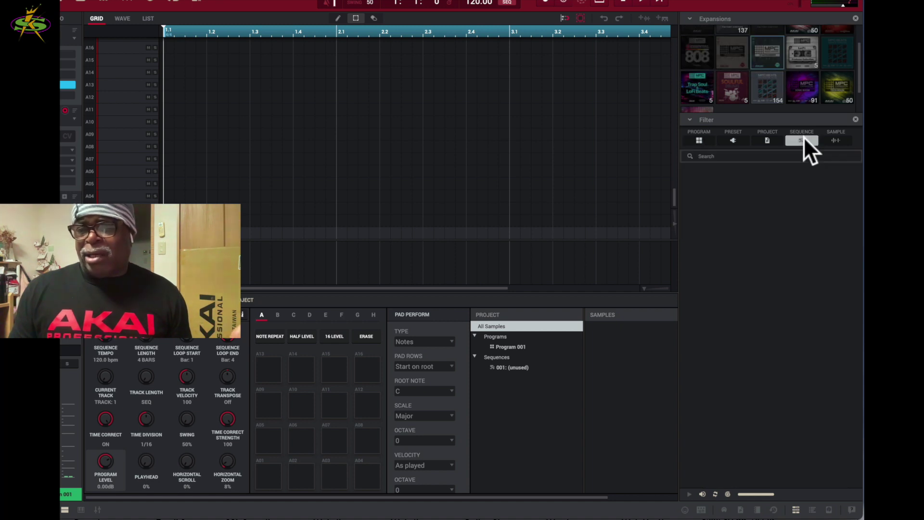
left_click(769, 141)
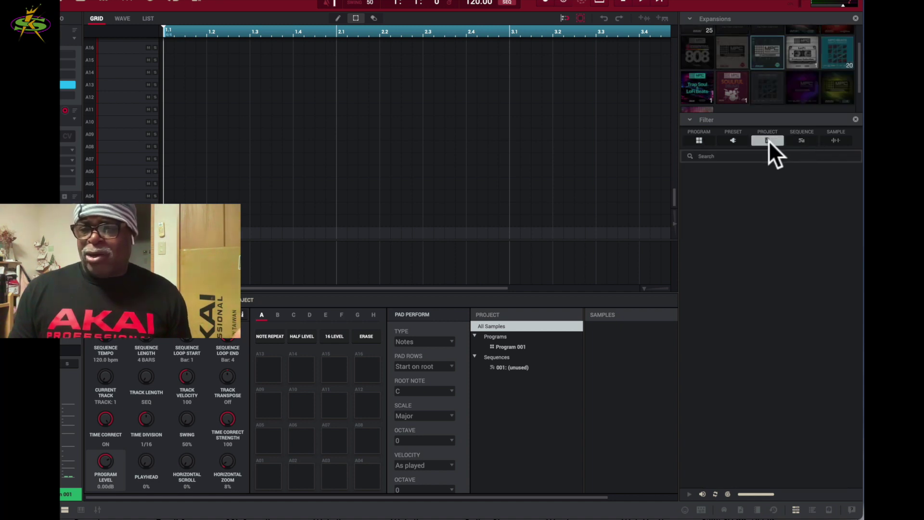
- Switch the content filter through Preset to Program and load the Inst-Keys-F9 Celeste program into the project
left_click(731, 140)
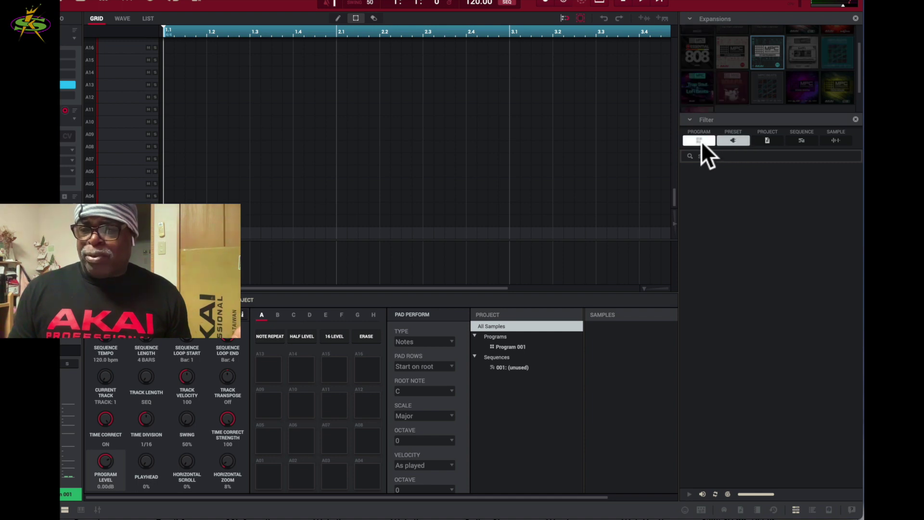
left_click(701, 140)
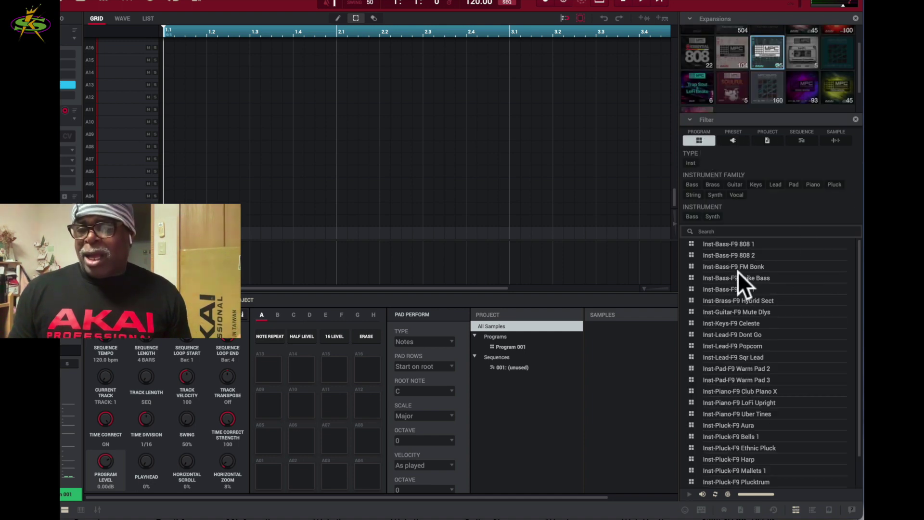
left_click(689, 323)
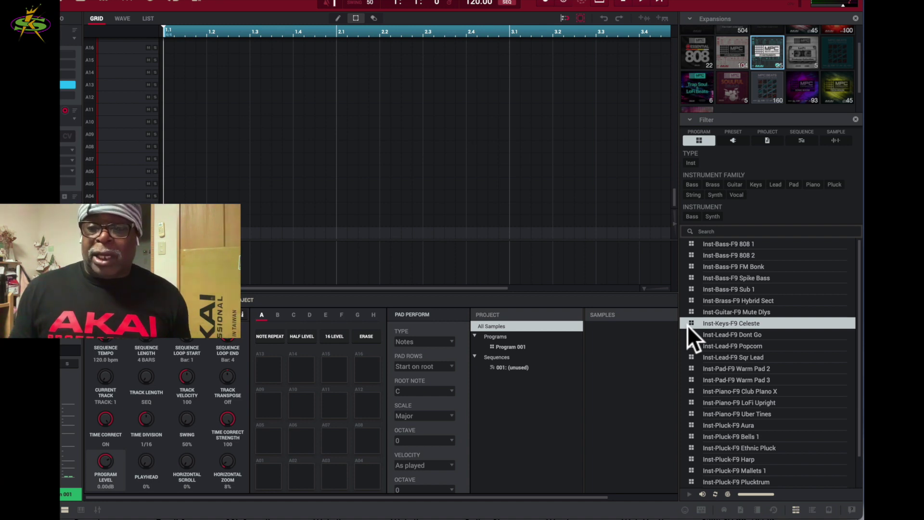
double_click(687, 325)
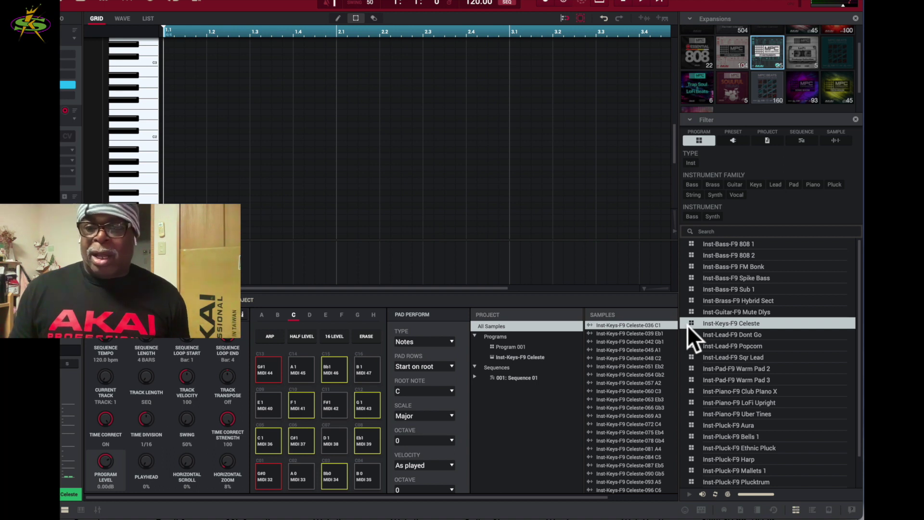
- Filter the programs by instrument Synth and load Inst-Synth-F9 Jun Wub into the project
left_click(715, 216)
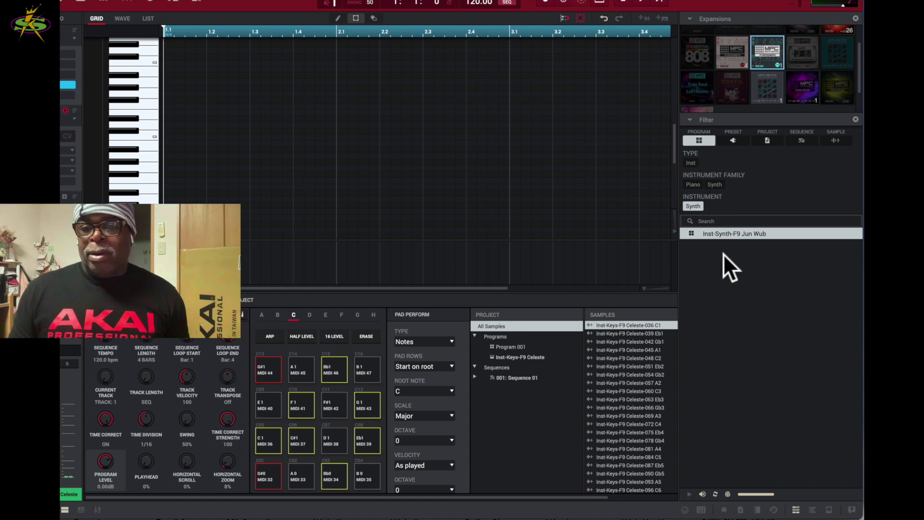
double_click(694, 234)
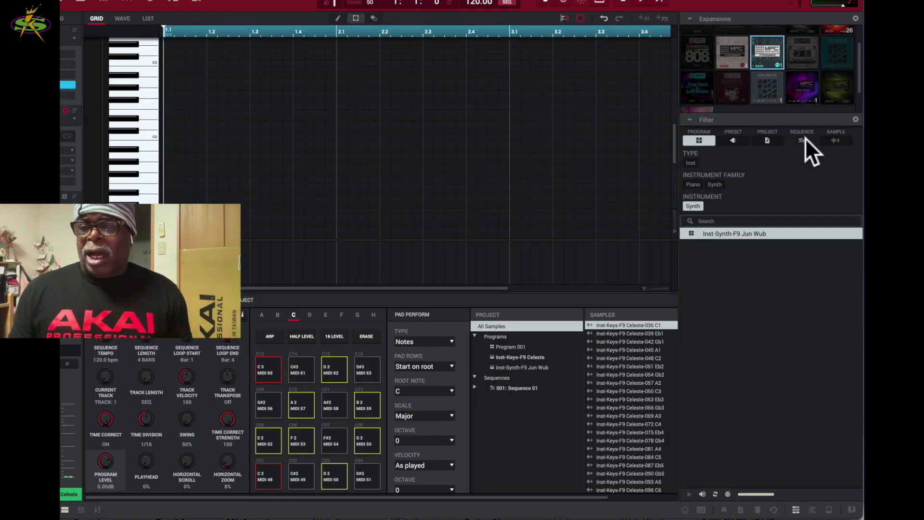
- Filter the expansion's samples by instrument Synth and audition several, including Inst-Synth-F9 GM SQR-052 E2 2 and Inst-Synth-F9 Juno Raw-072 C4 2
left_click(831, 141)
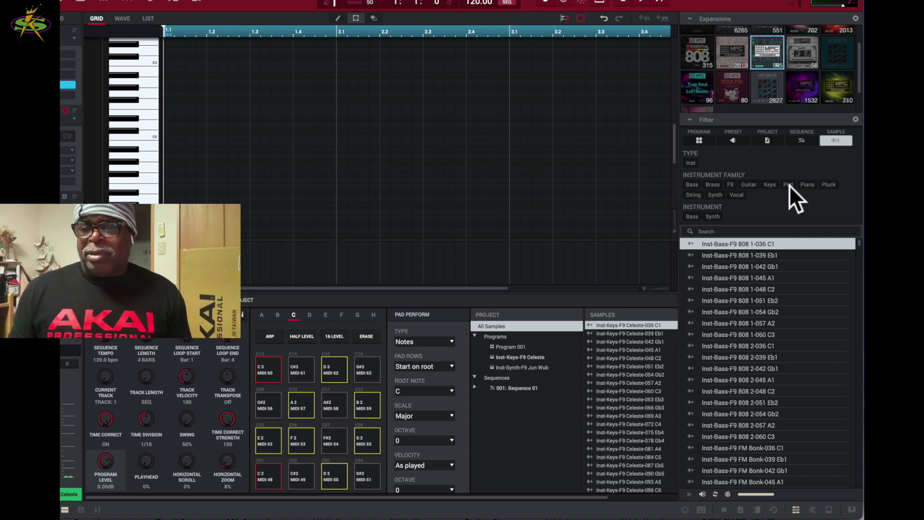
left_click(712, 217)
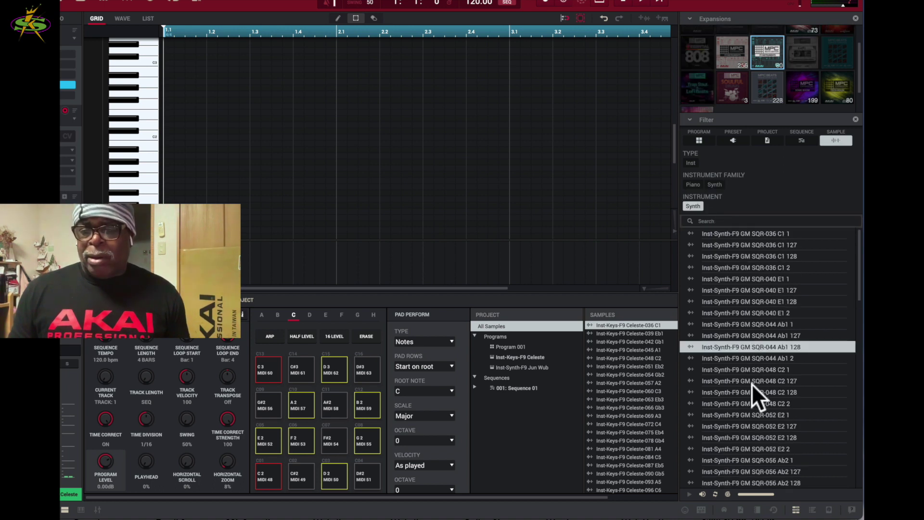
left_click(752, 449)
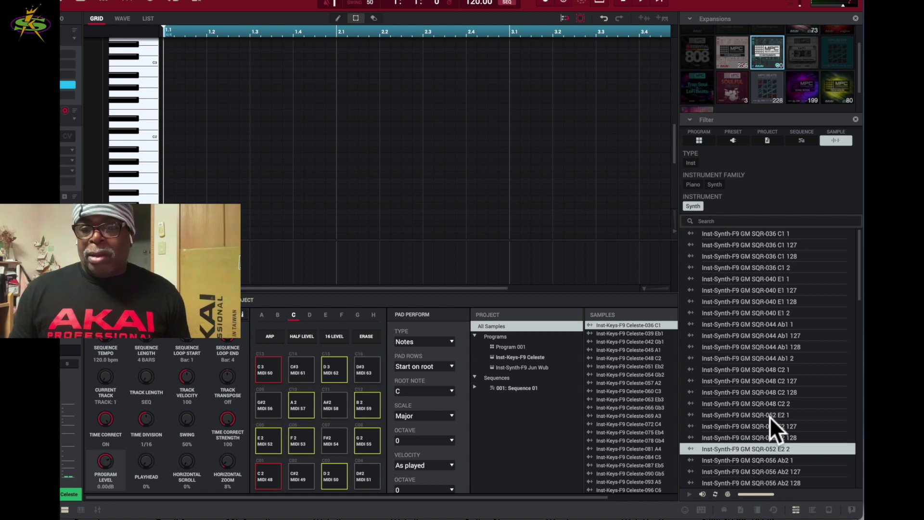
scroll(773, 395, "down", 10)
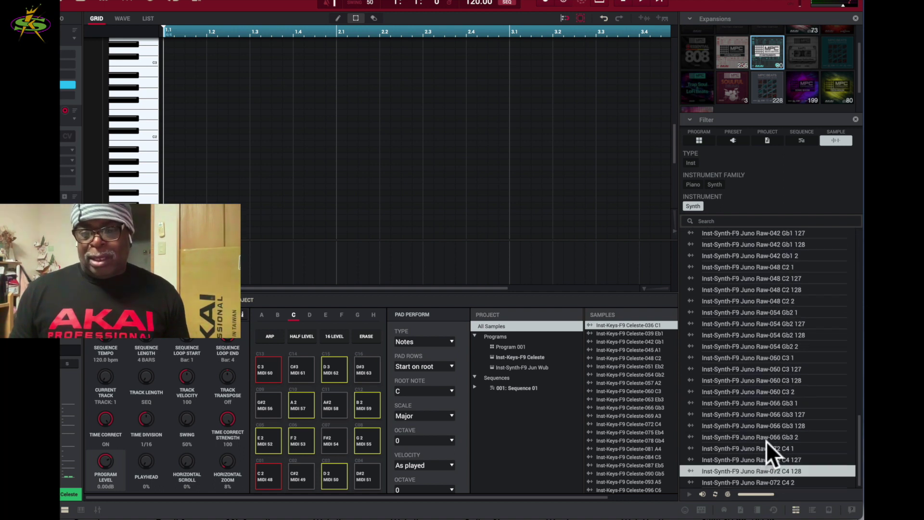
left_click(777, 482)
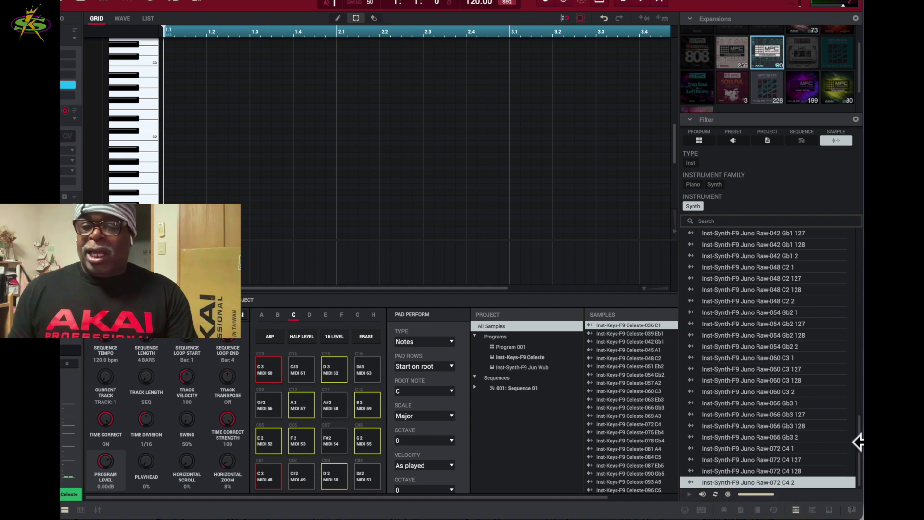
- Switch from the expansion and filter view back to the File Browser
left_click(829, 509)
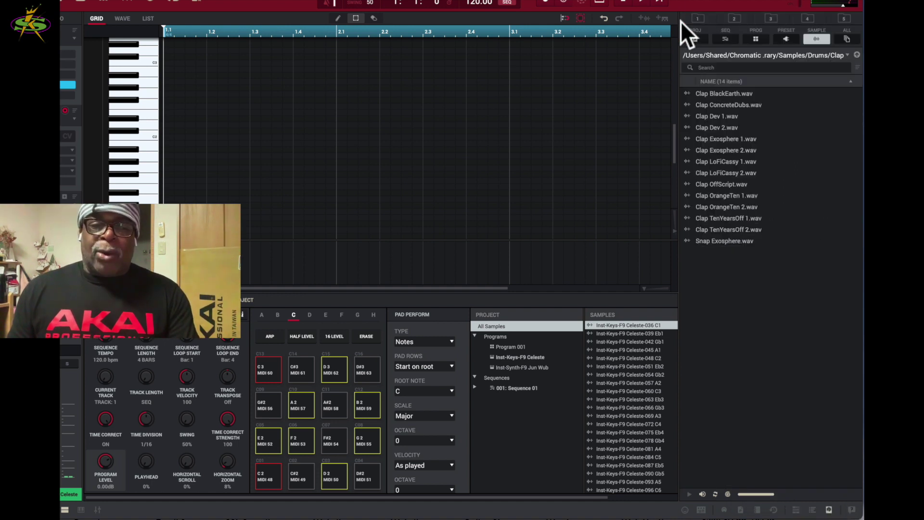